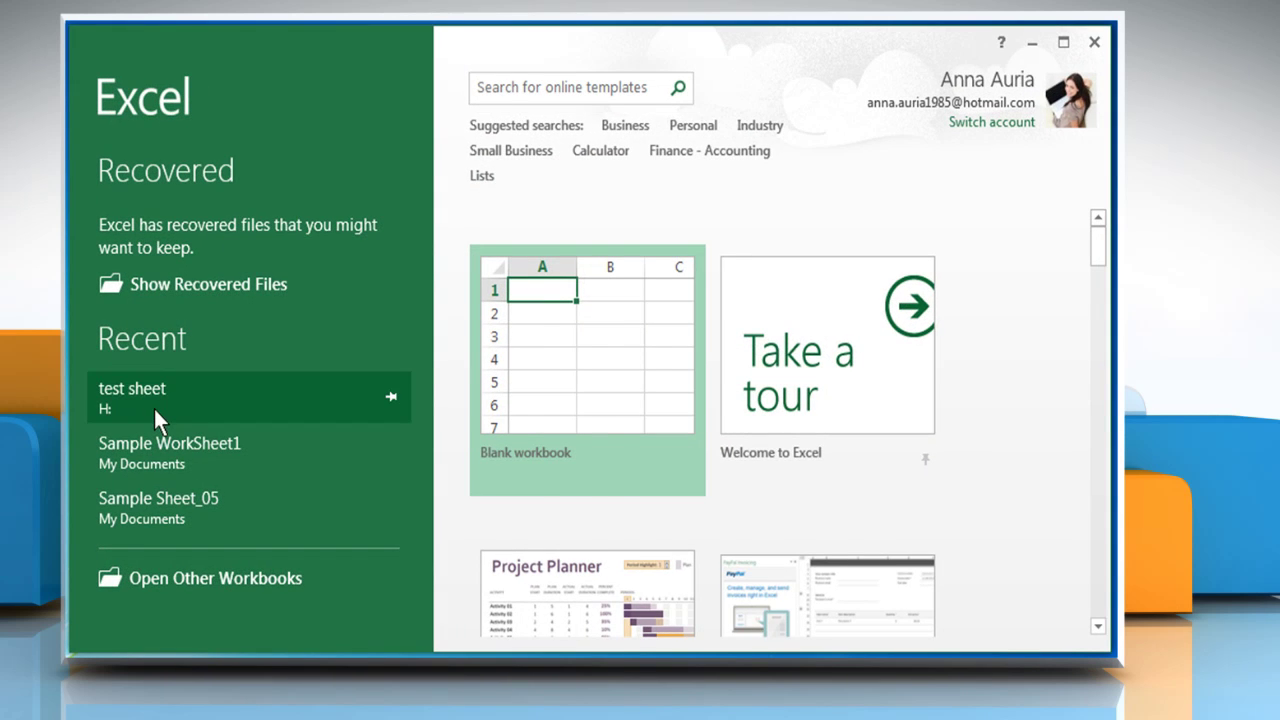
Step: Open the recent workbook 'test sheet' from the Excel start screen
left_click(153, 400)
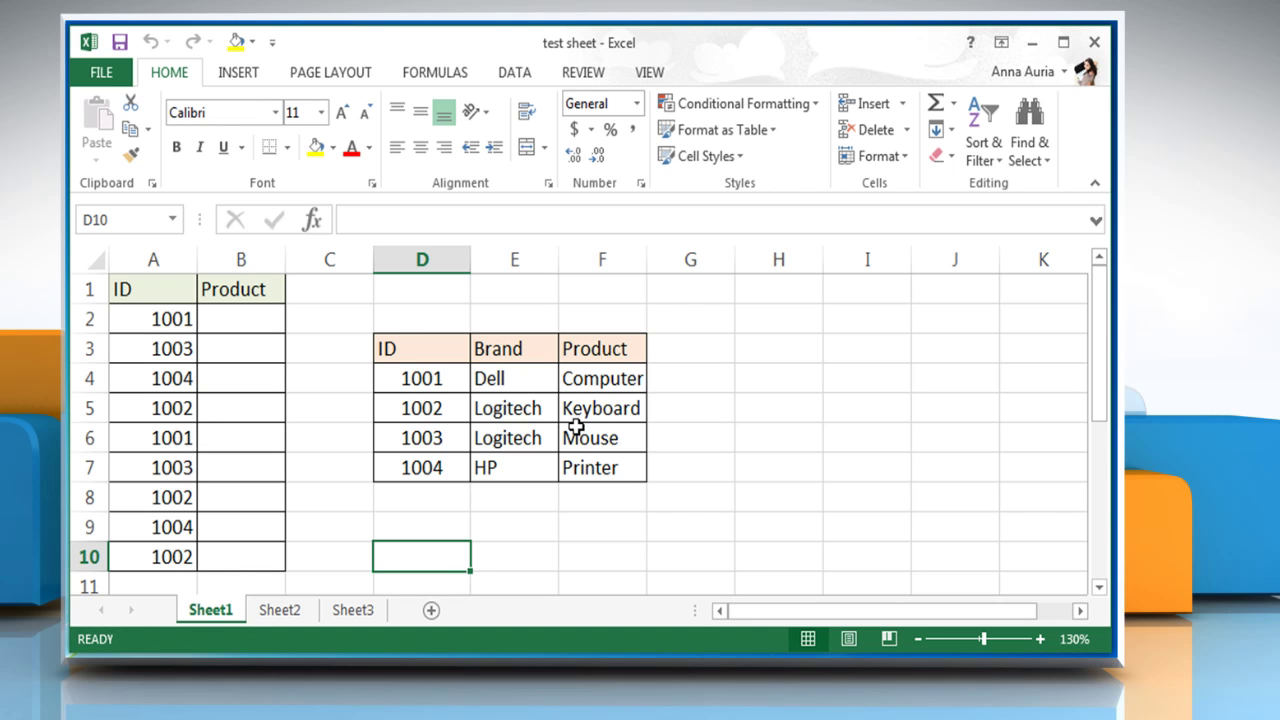
left_click(253, 315)
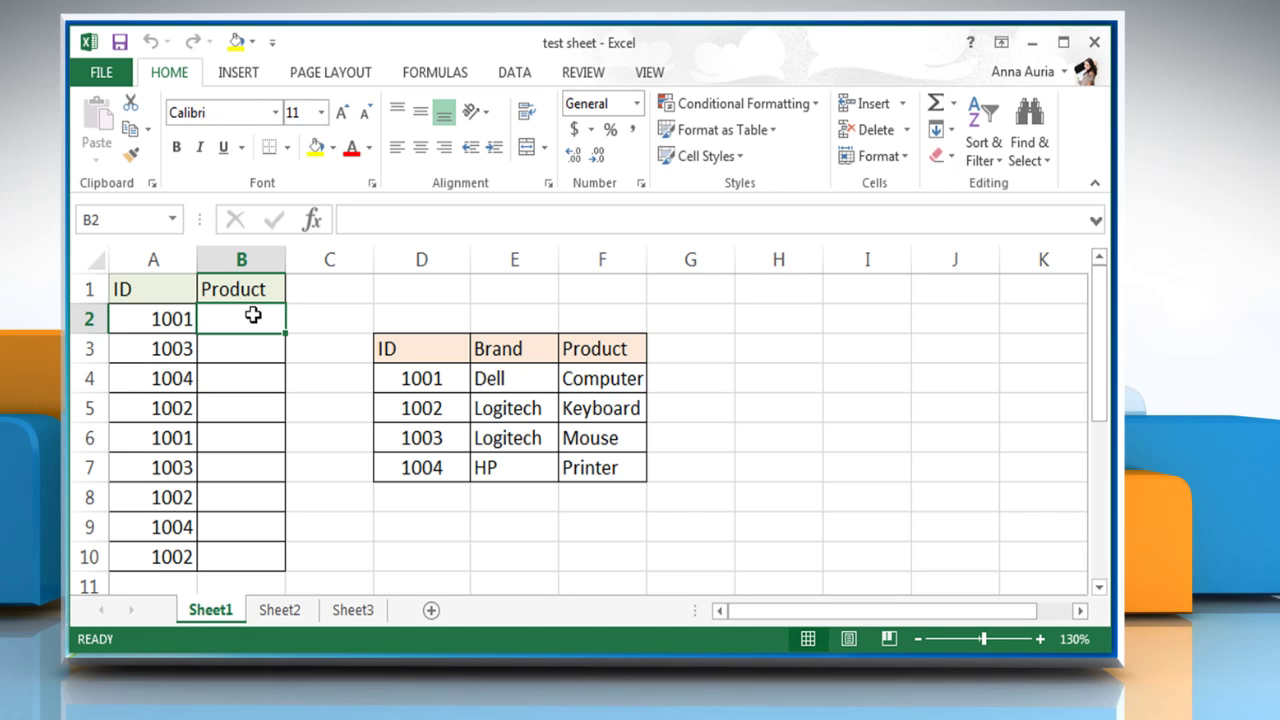
Step: Enter =vlookup(A2,$D$4:$F$7,3,False) in B2 so it returns Computer for ID 1001
type("=vlookup")
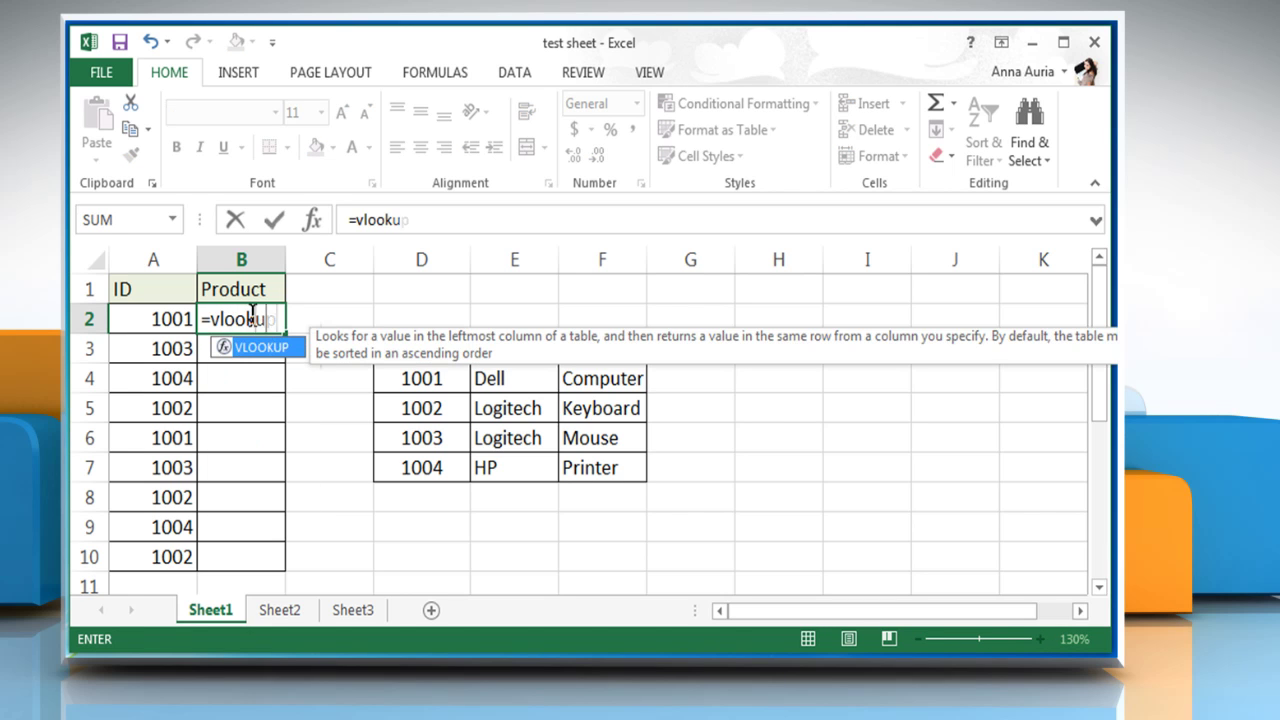
type("(")
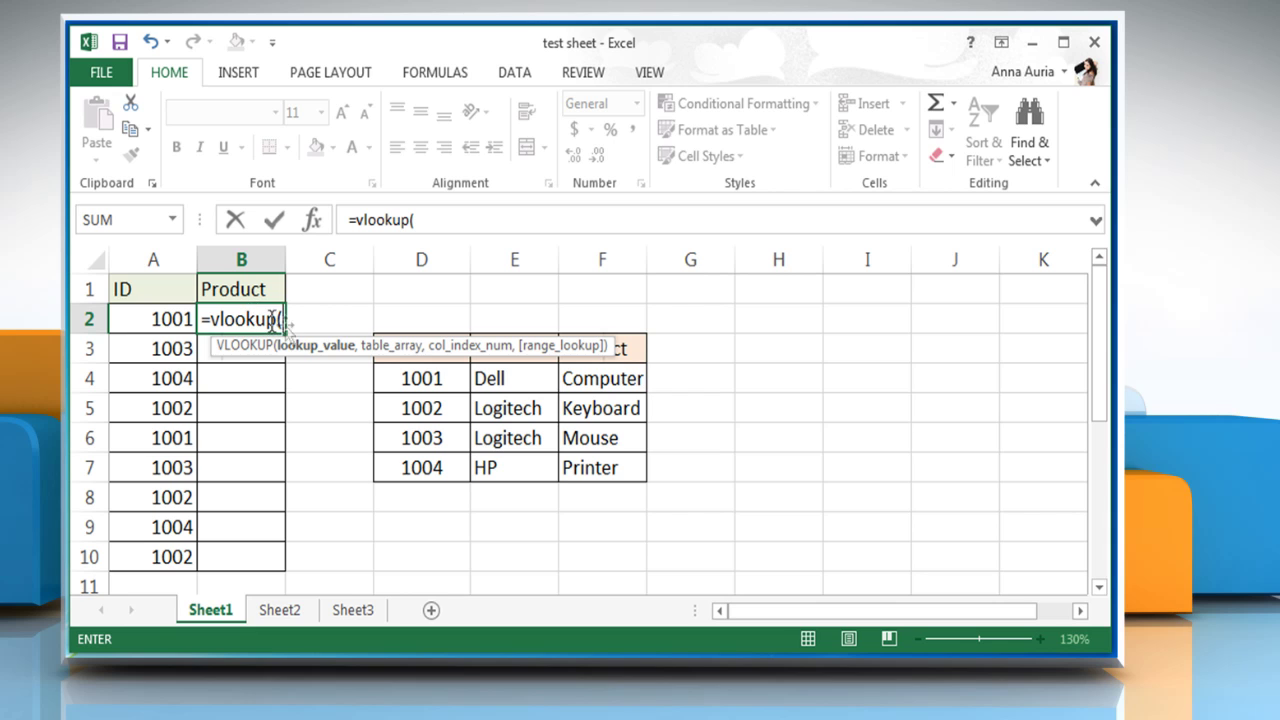
left_click(141, 318)
type(",")
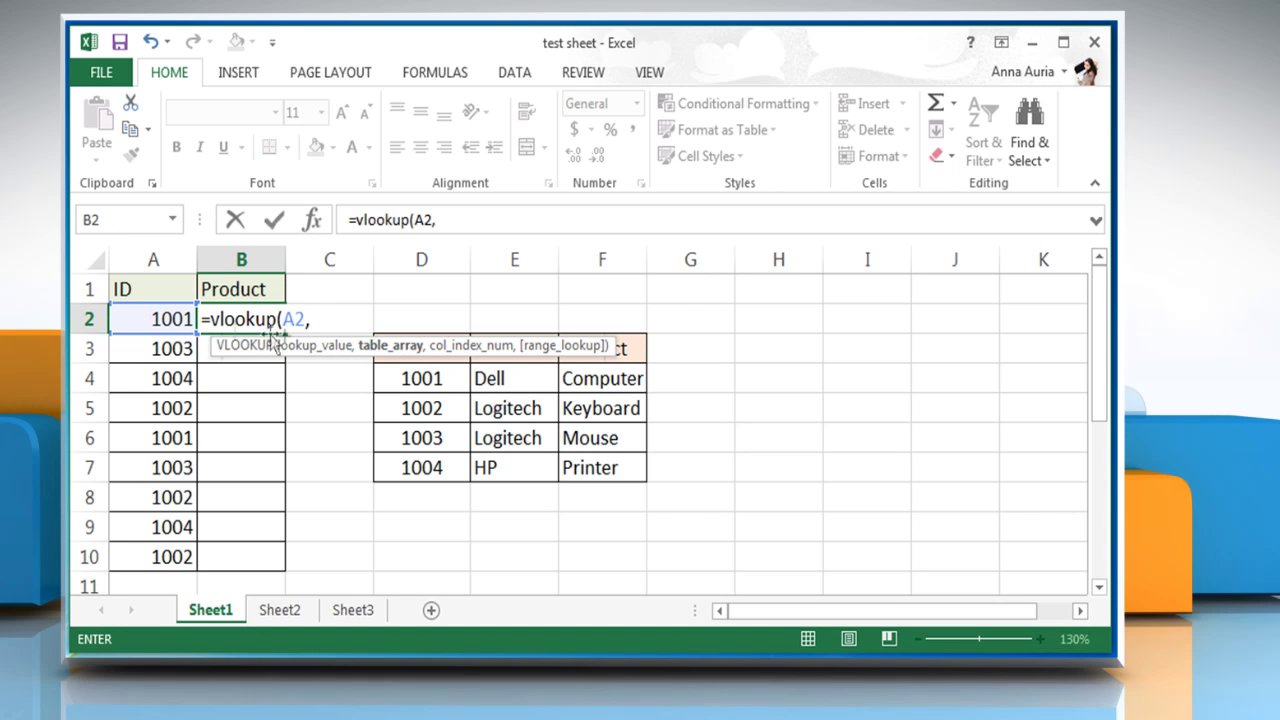
left_click_drag(415, 377, 580, 466)
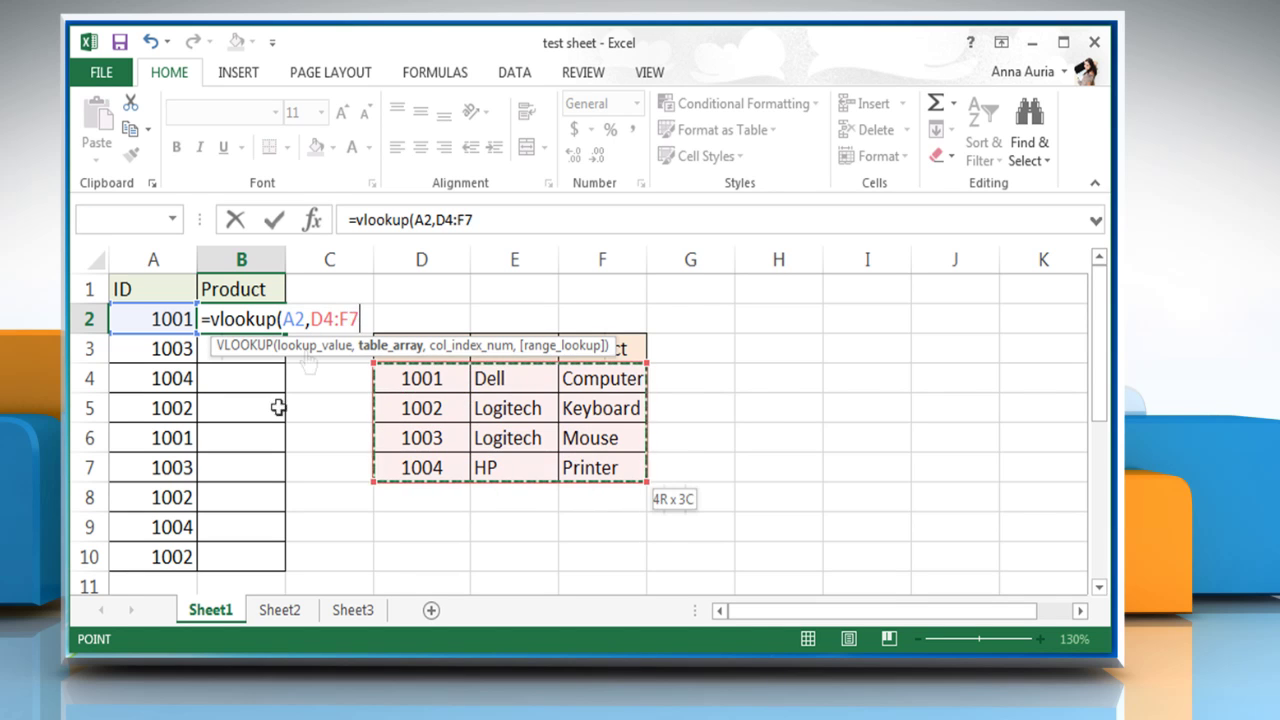
left_click(318, 318)
key("F4")
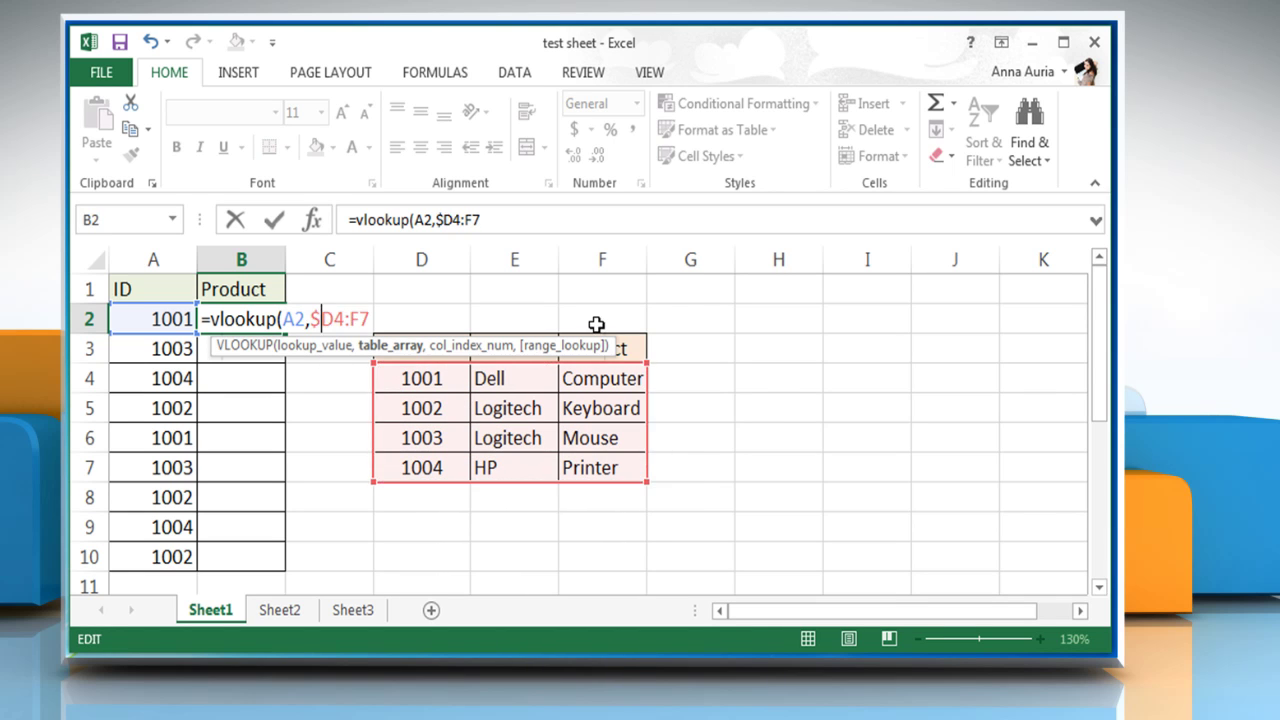
type("$")
key("Right")
type("$")
key("Right")
type(",")
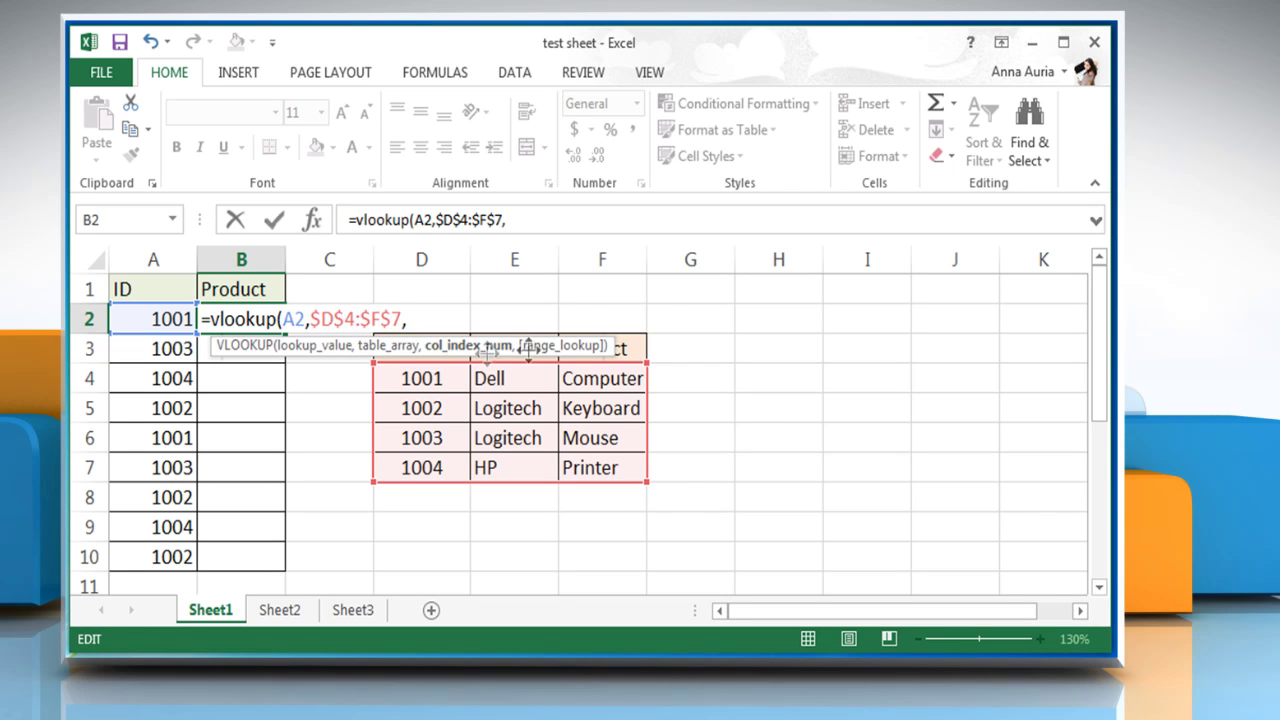
type("3,False")
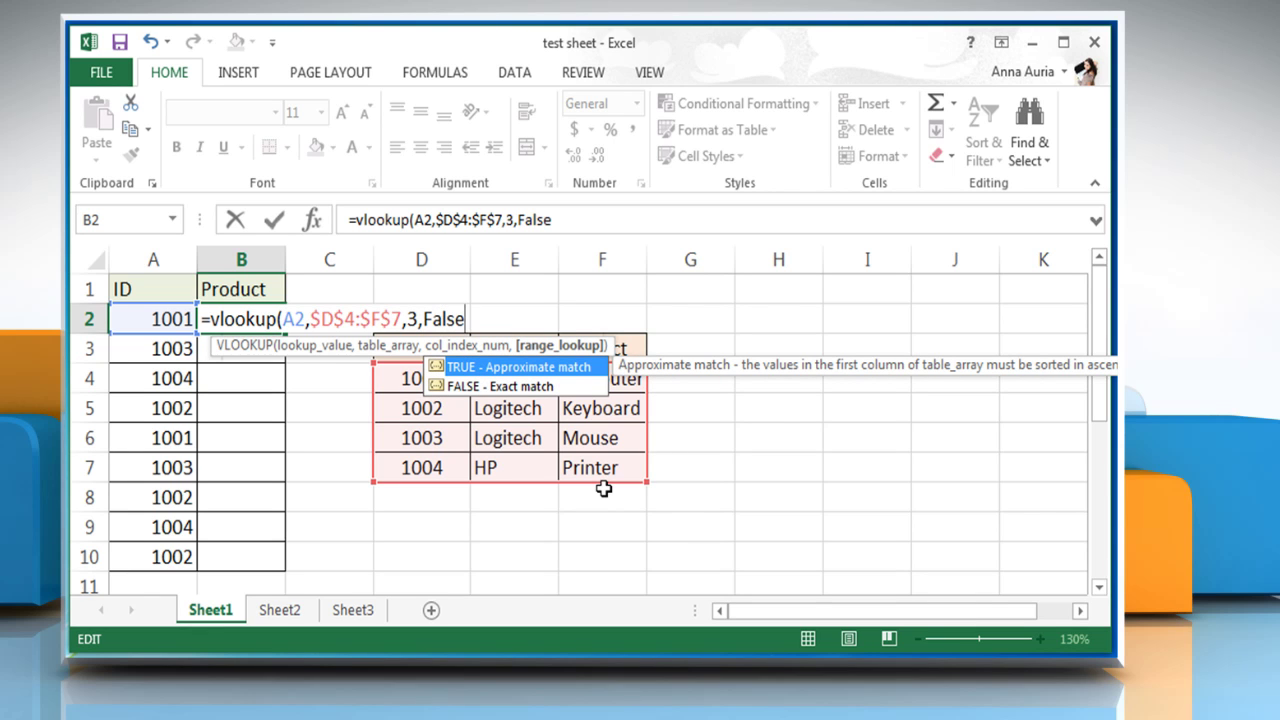
type(")")
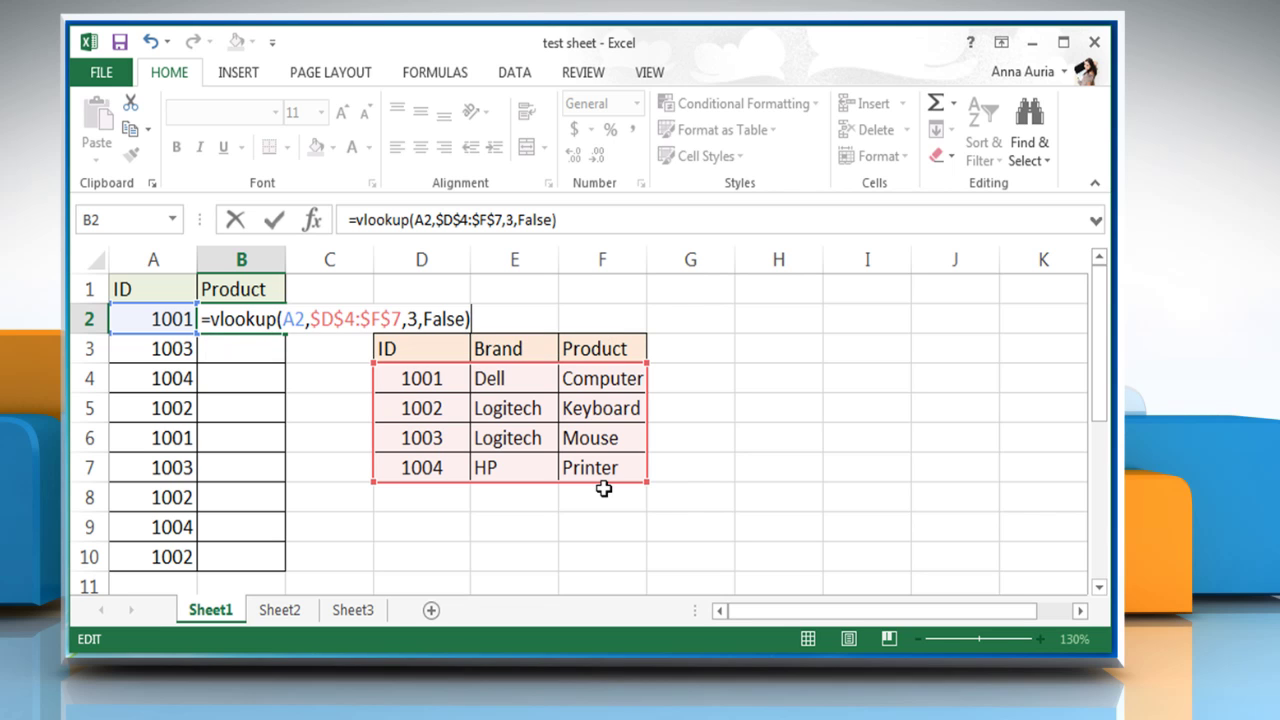
key("Return")
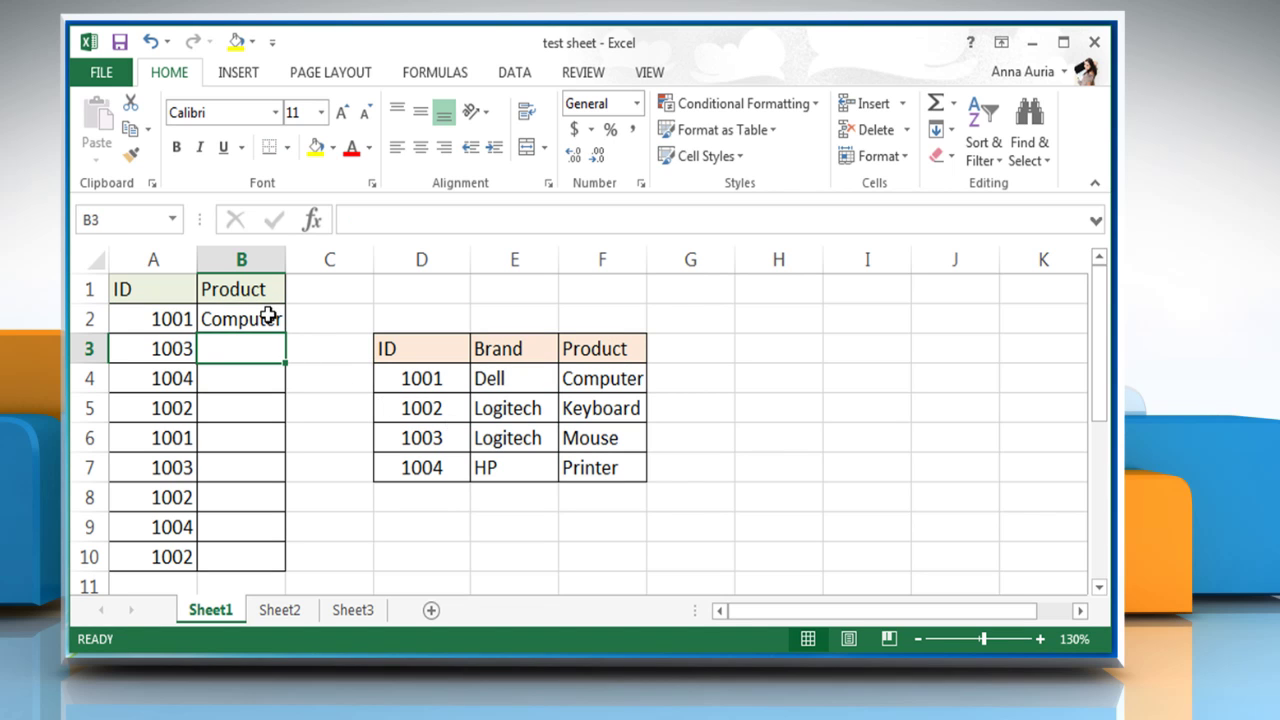
Step: Fill the B2 VLOOKUP formula down through B10 to show product names for all nine IDs
left_click(268, 314)
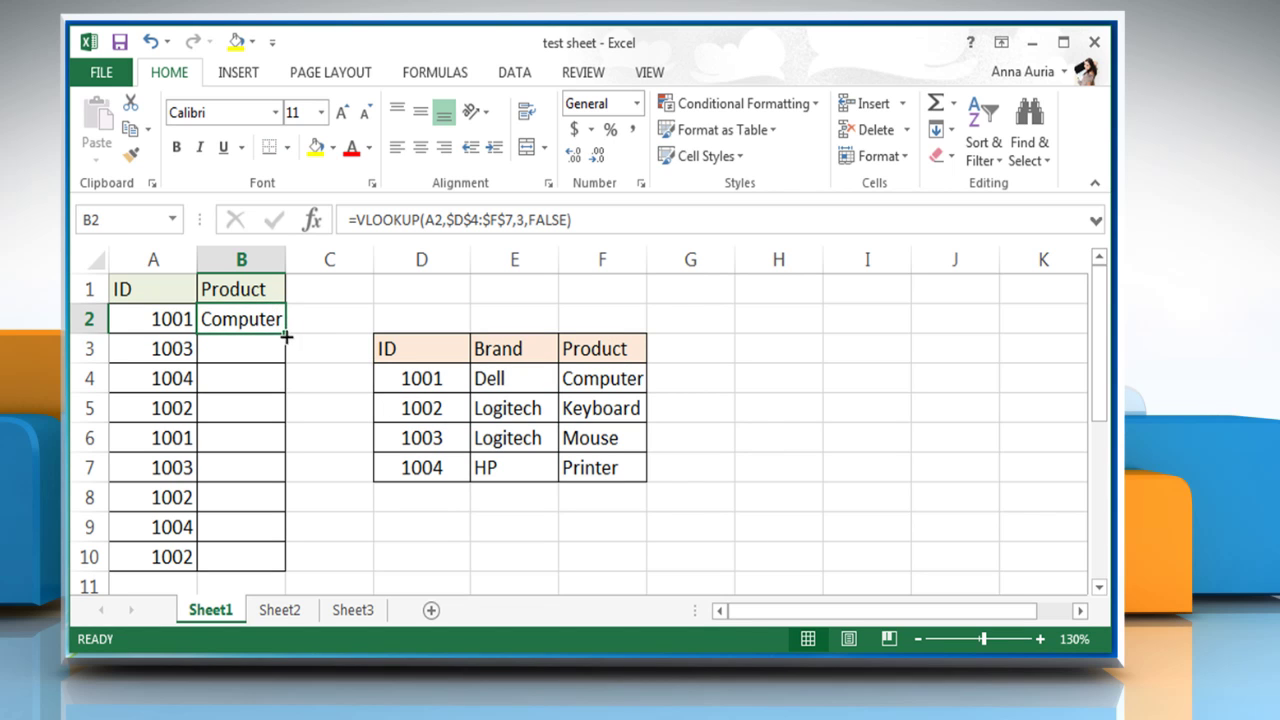
left_click_drag(286, 333, 277, 555)
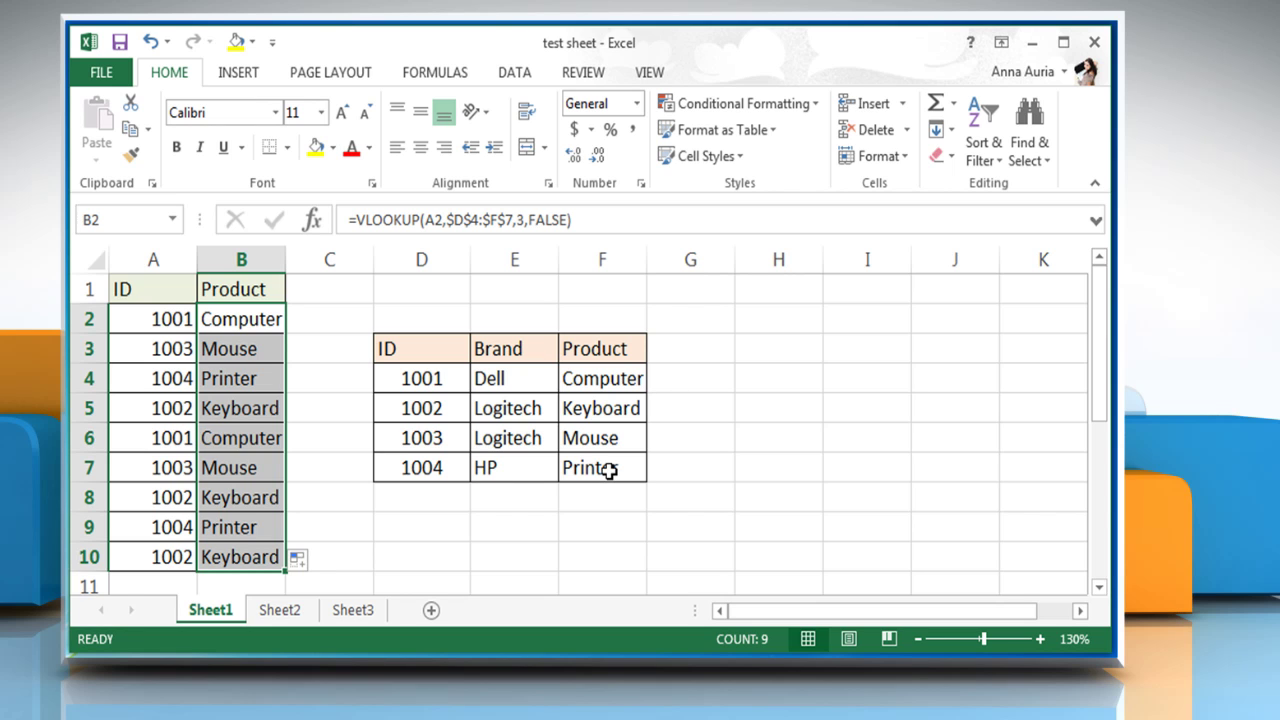
left_click(421, 556)
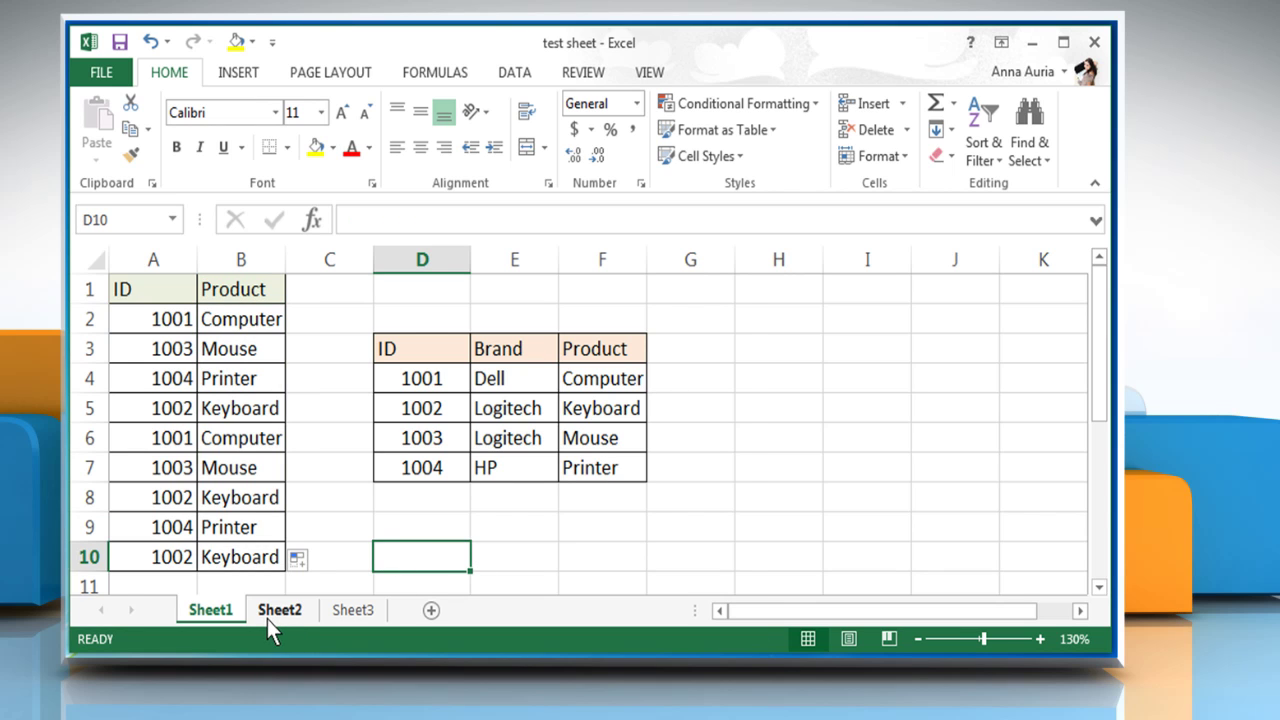
Step: Switch to Sheet2 with its horizontal ID/Brand/Product table
left_click(272, 610)
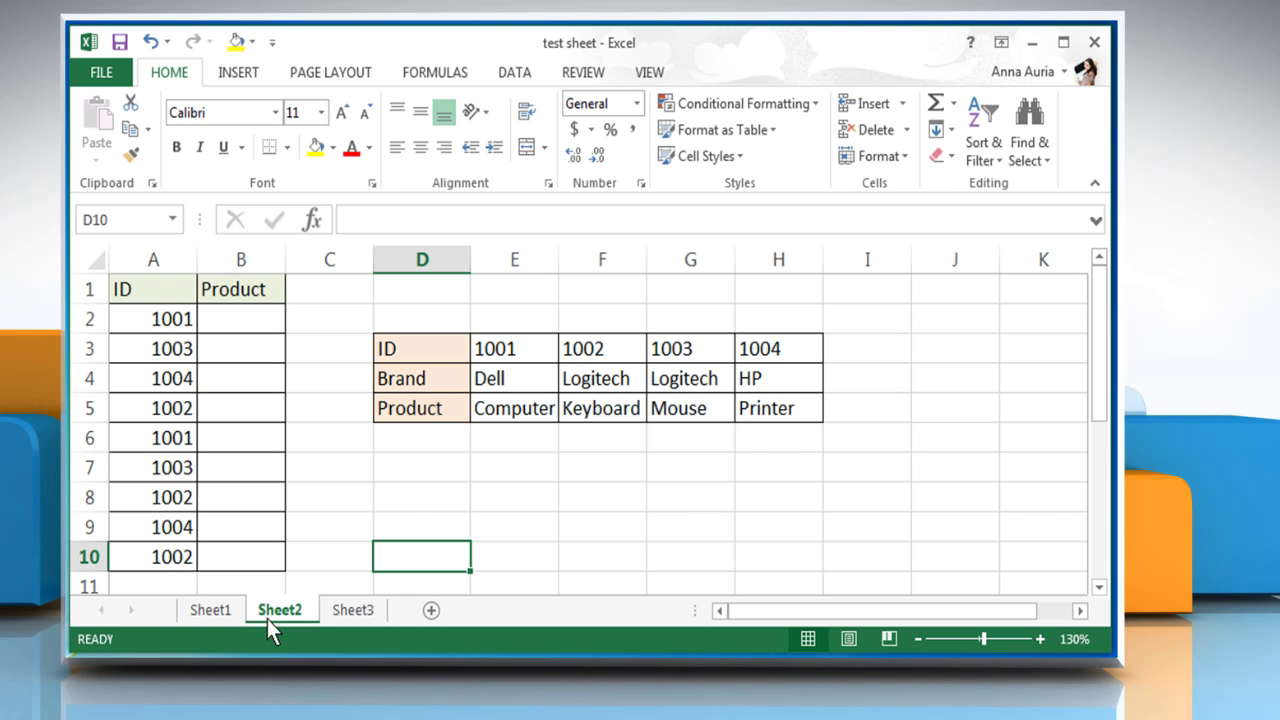
Step: Enter =hlookup(A2,$D$3:$H$5,3,False) in Sheet2 cell B2
left_click(258, 315)
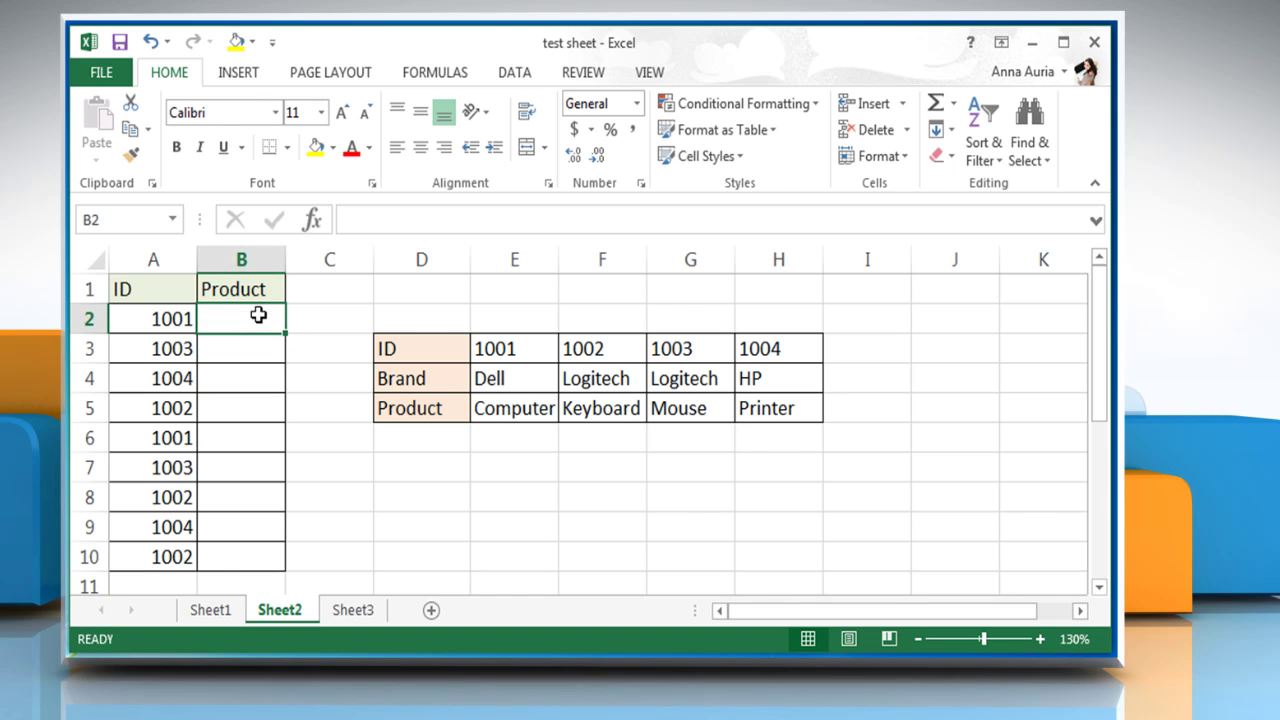
type("=hlookup")
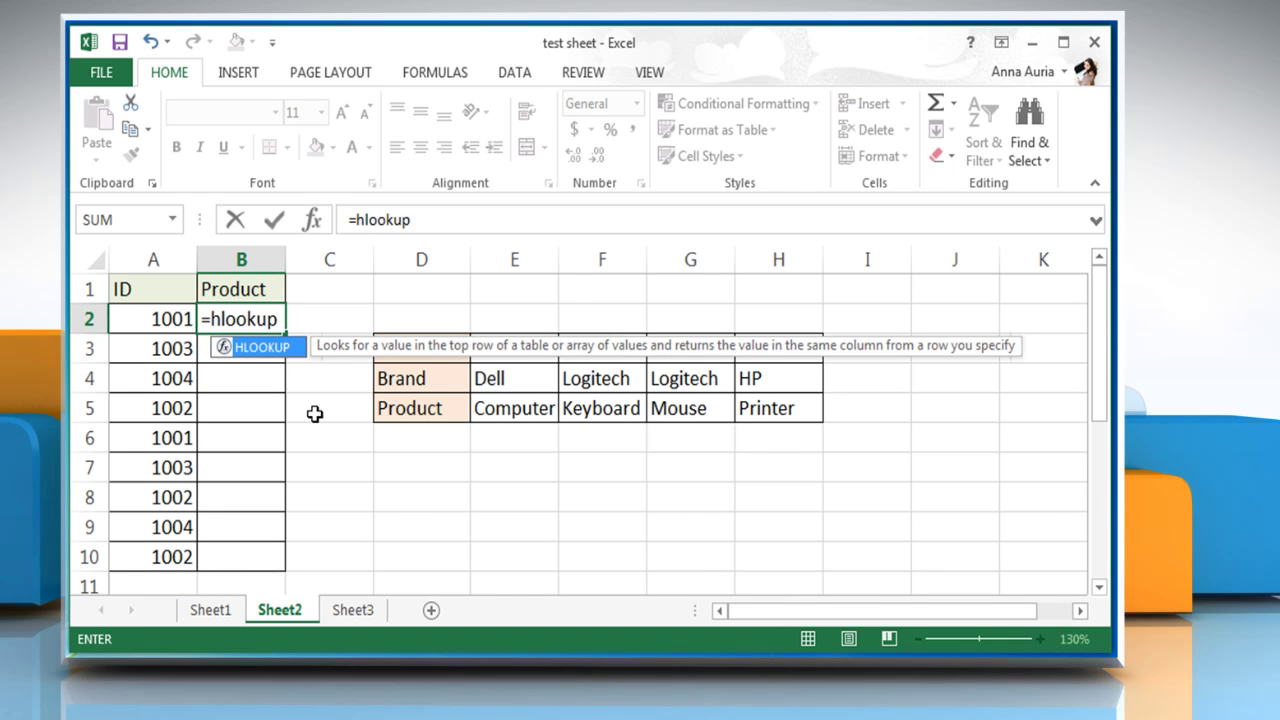
type("(")
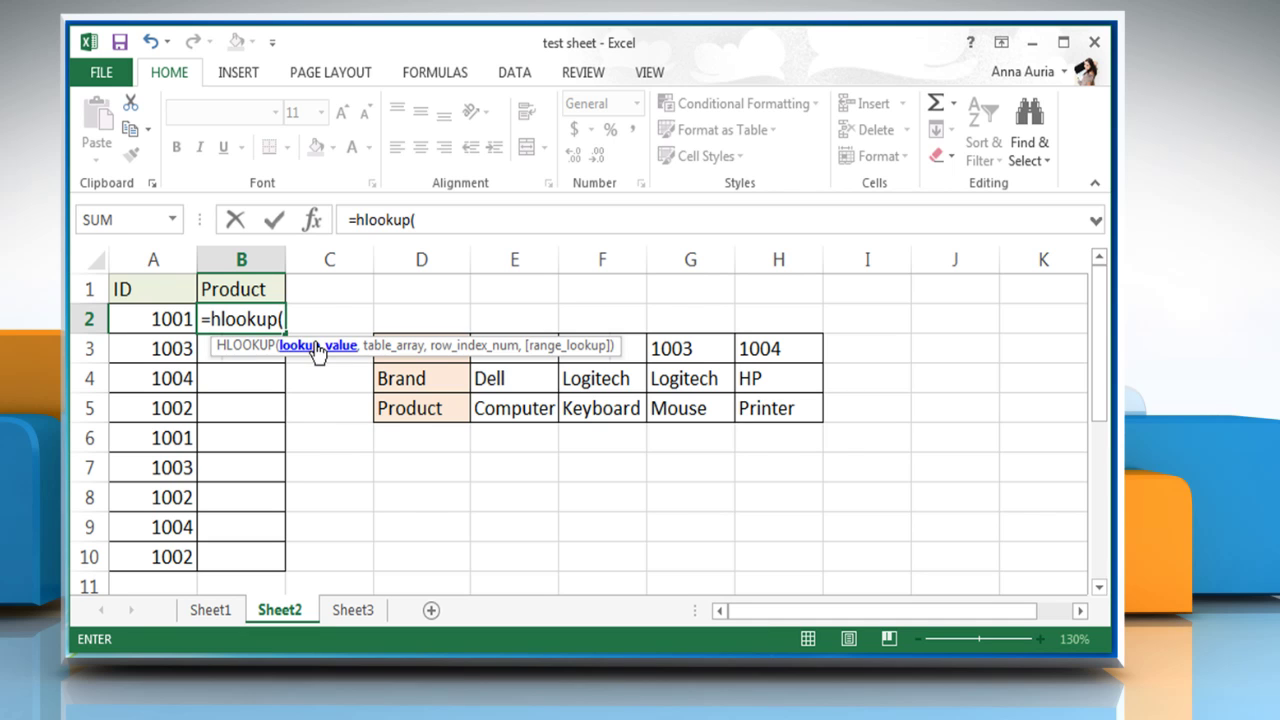
left_click(127, 320)
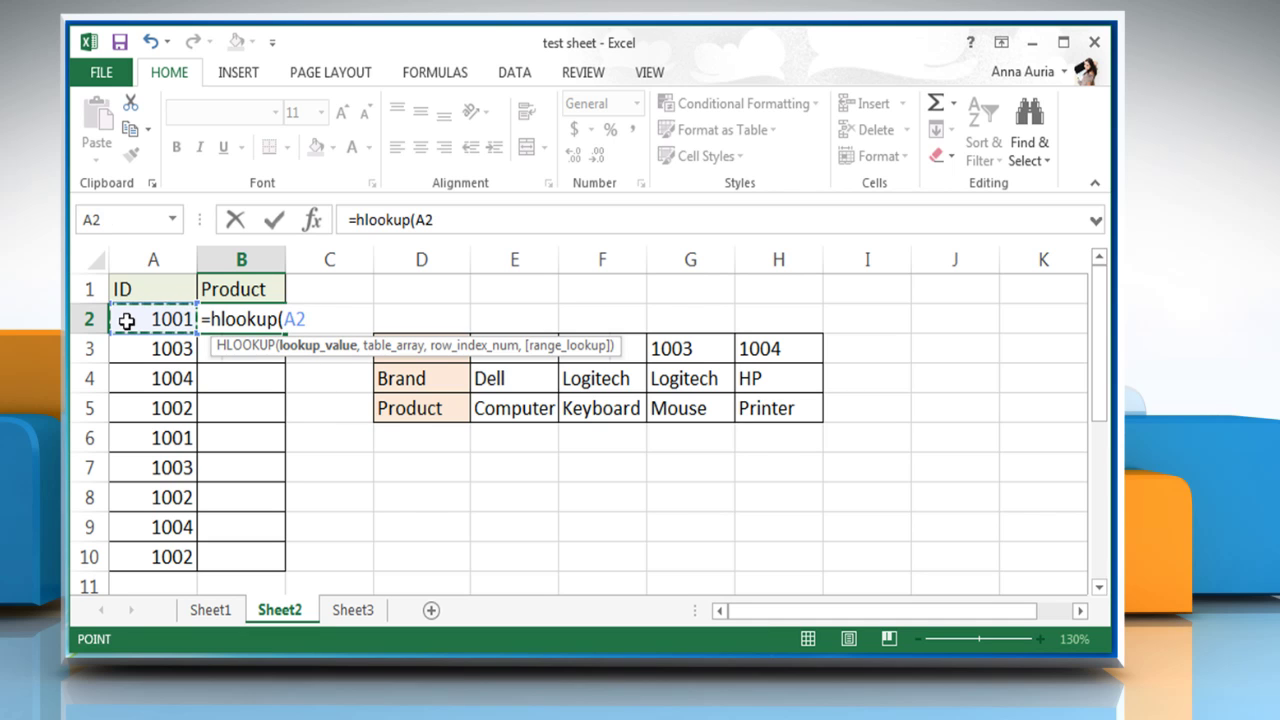
type(",")
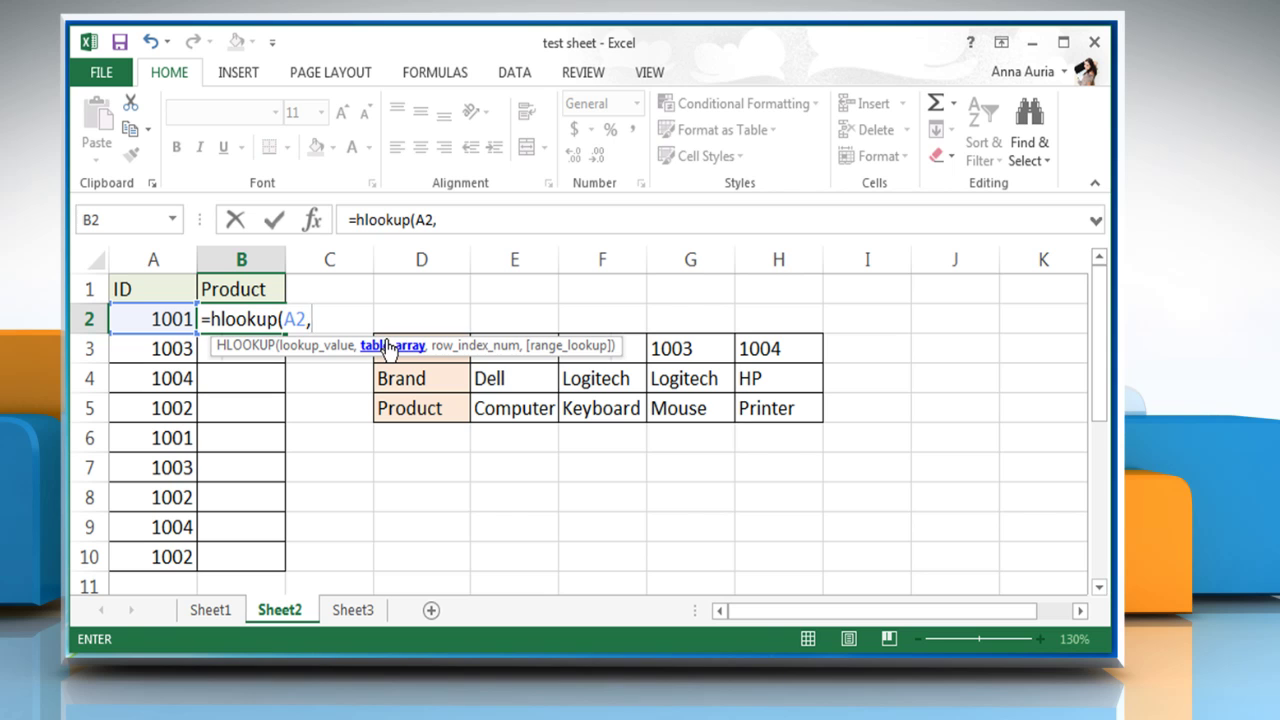
left_click_drag(391, 408, 770, 350)
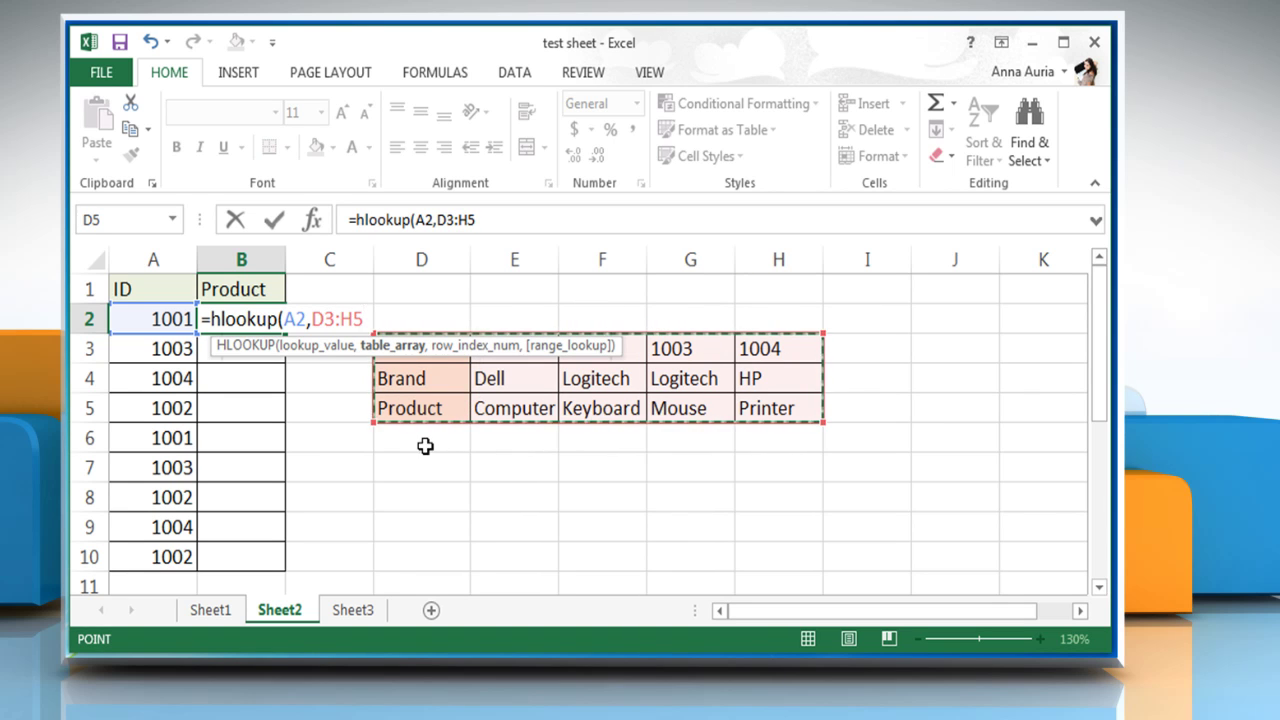
left_click(314, 320)
type("$")
key("Right")
type("$")
key("Right")
key("Right")
type("$")
key("Right")
type("$5,")
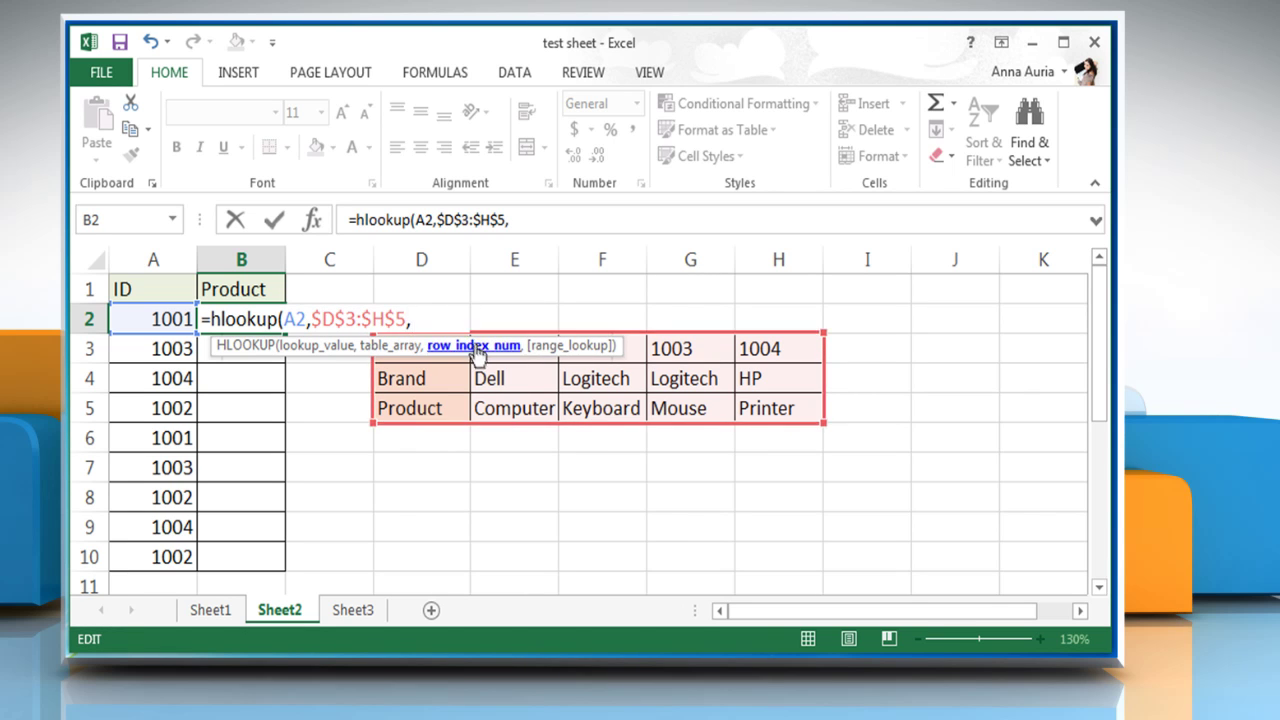
type("3,Fal")
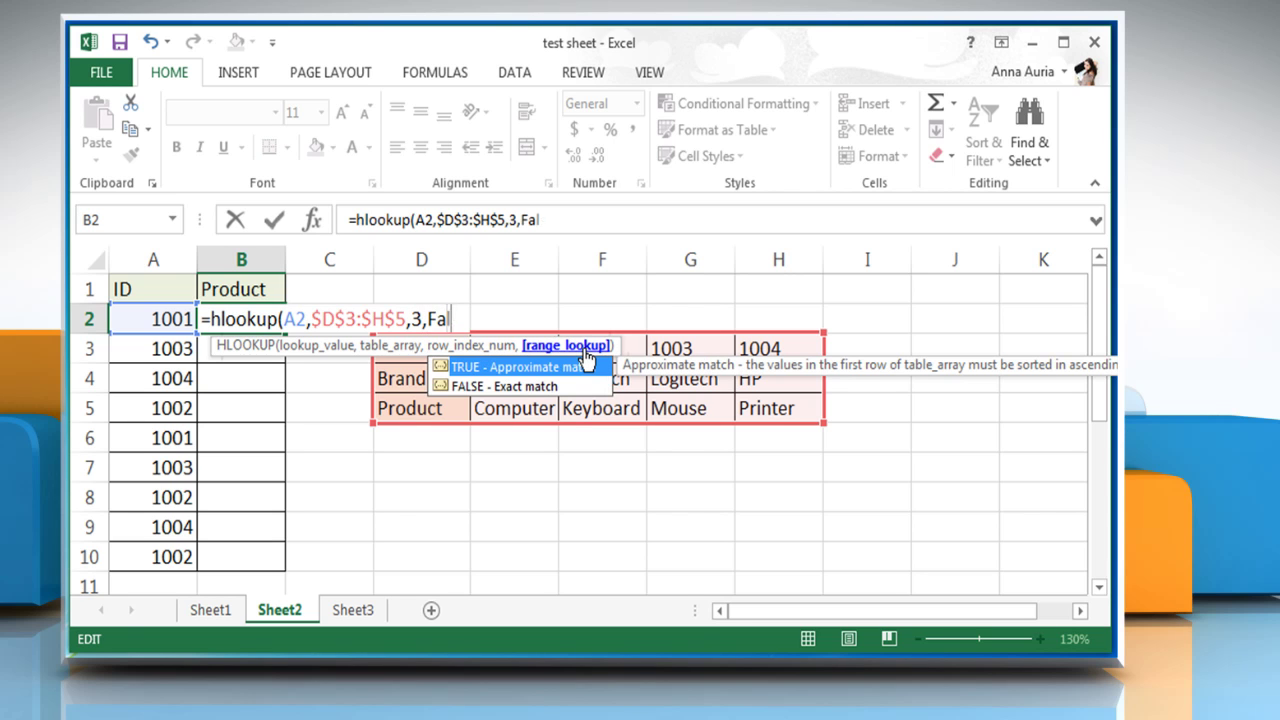
type("se)")
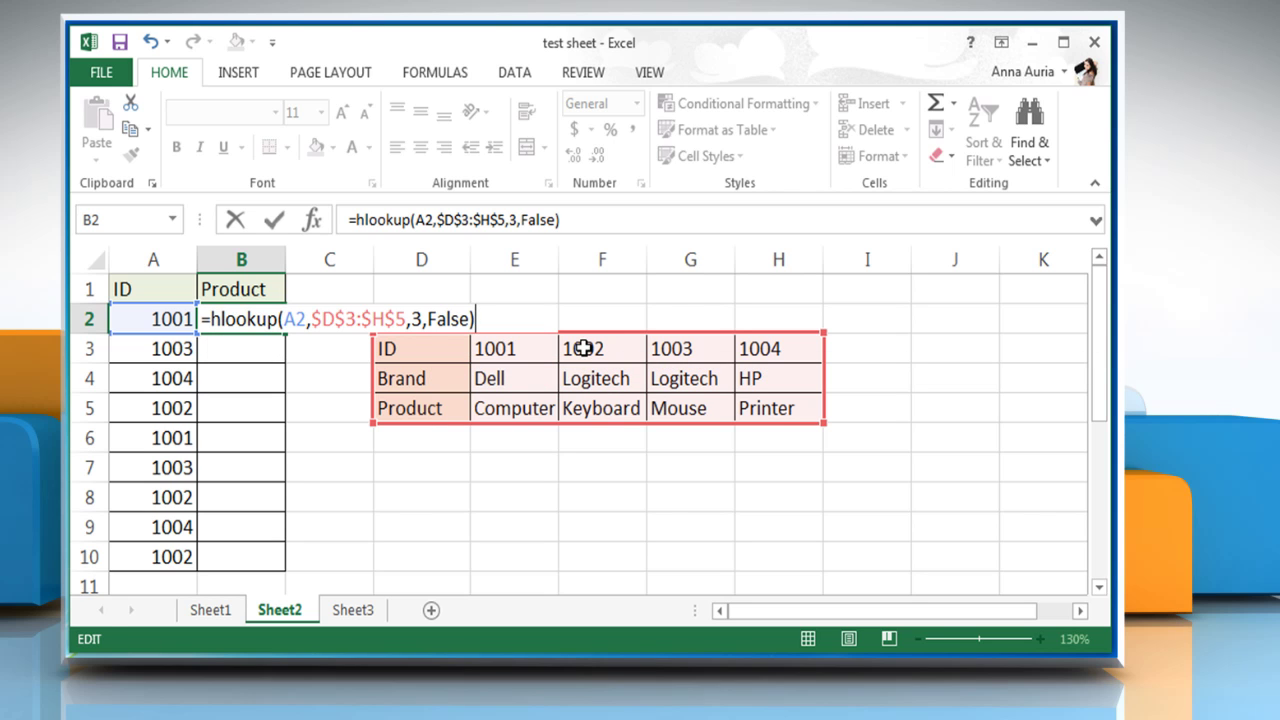
key("Return")
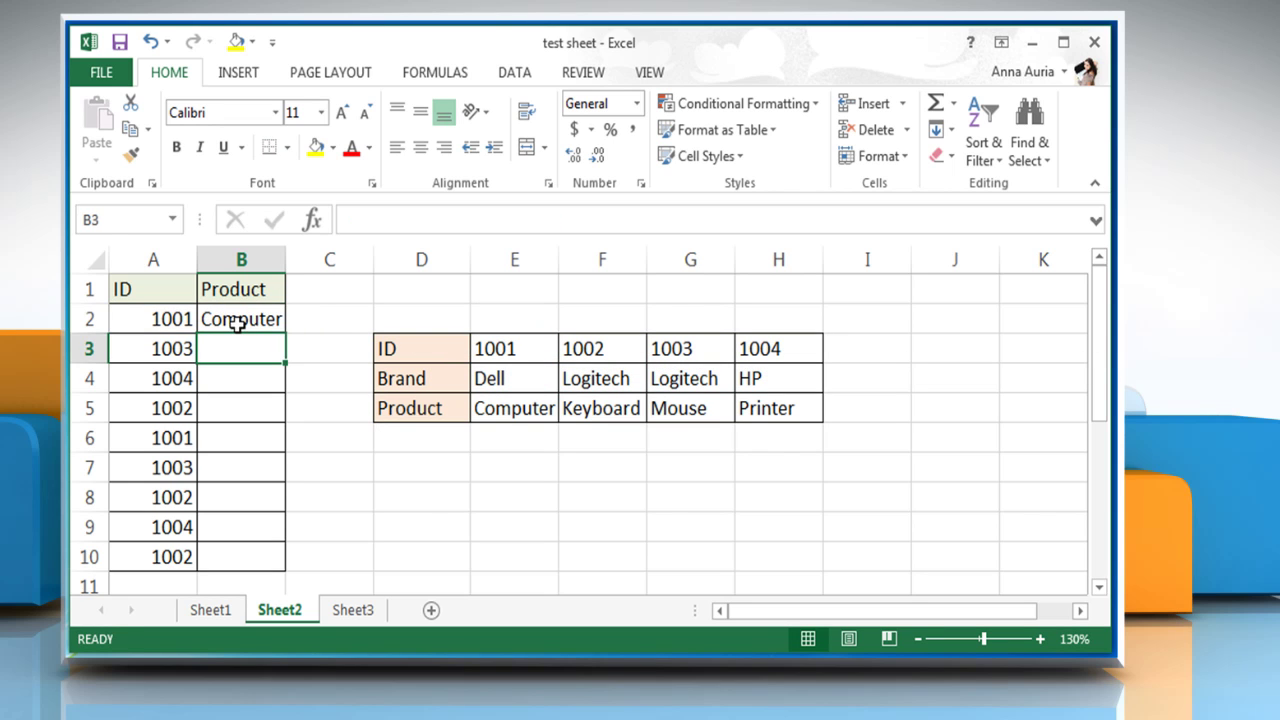
Step: Fill the HLOOKUP formula down to B10, then go to Sheet3 cell B1
left_click(243, 323)
left_click_drag(286, 333, 271, 560)
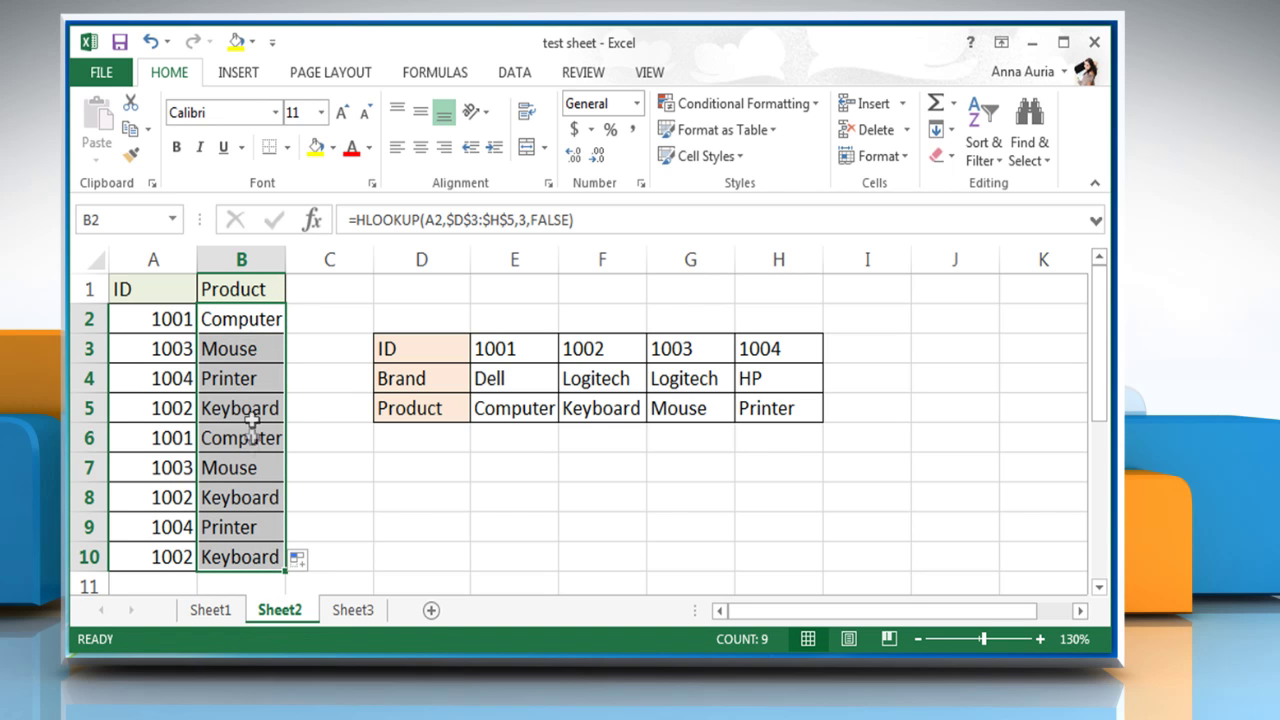
left_click(424, 563)
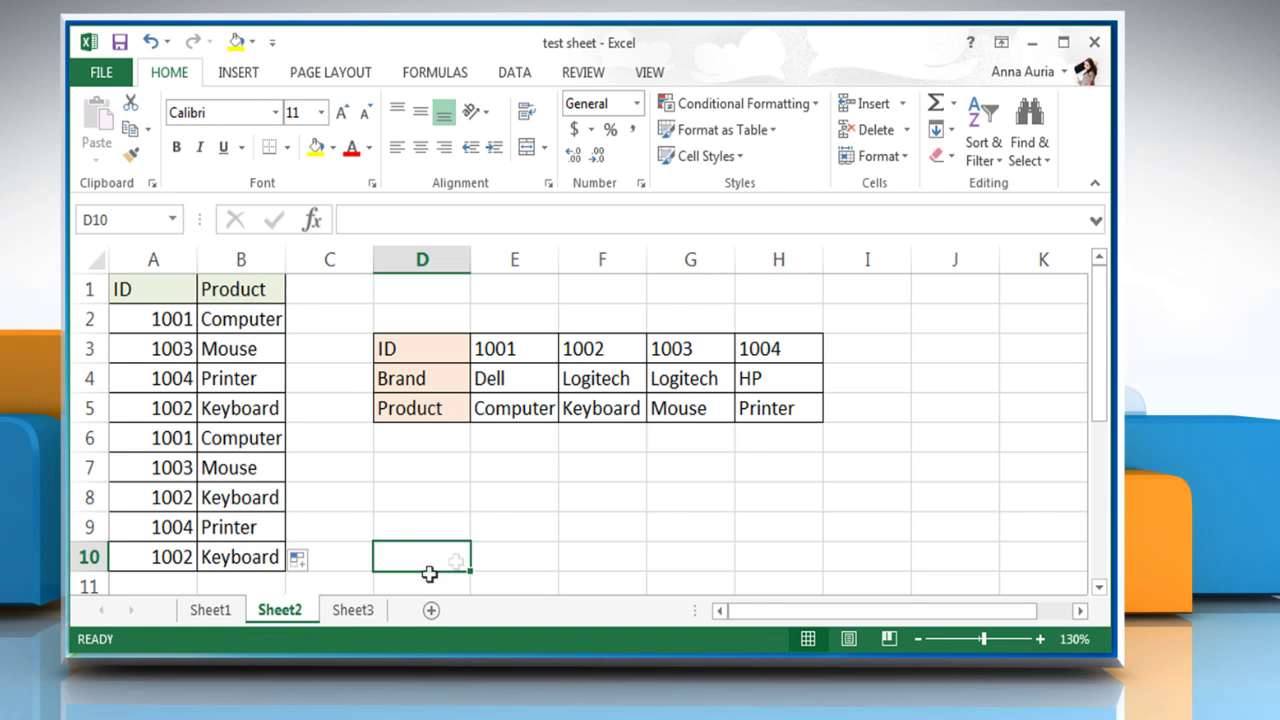
left_click(373, 612)
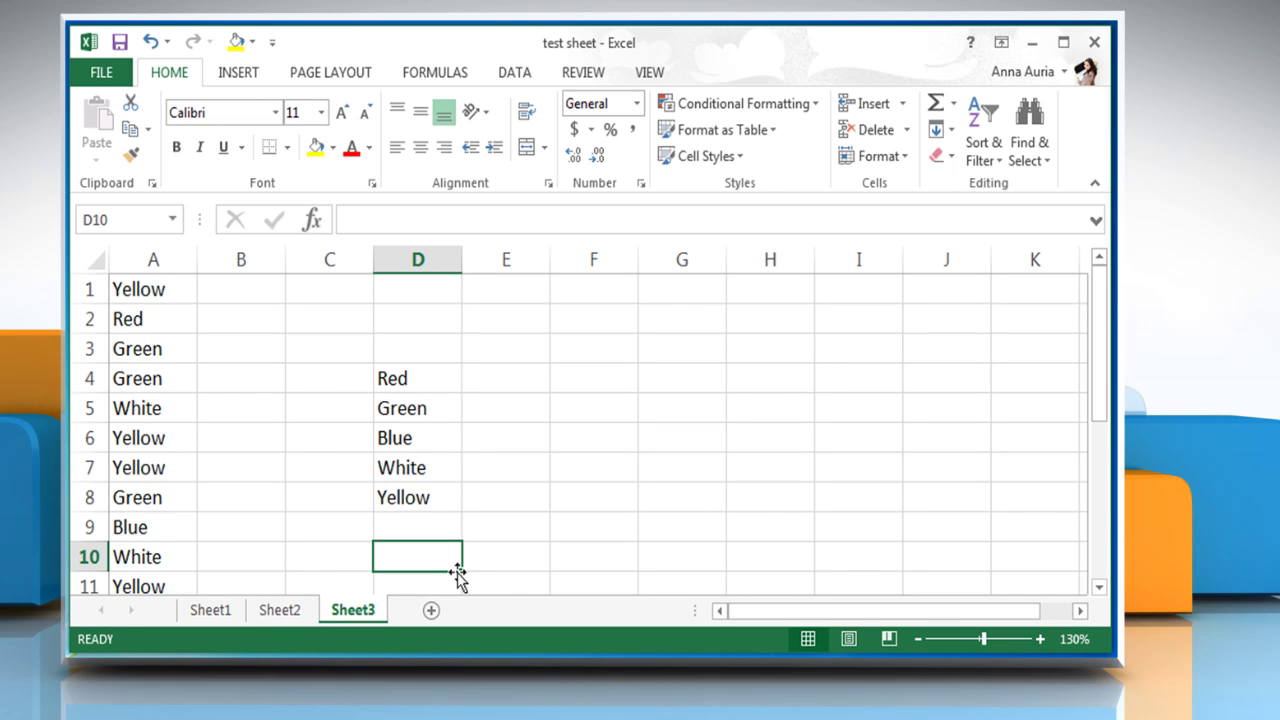
left_click(241, 292)
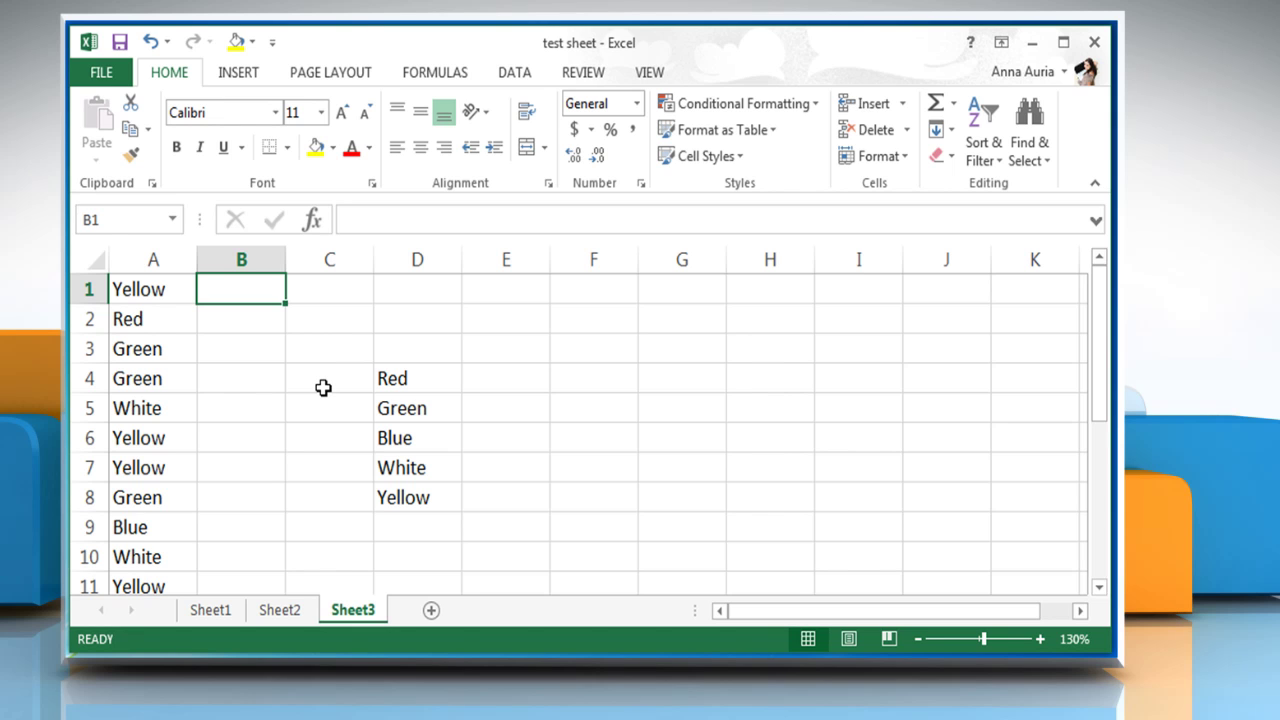
Step: Enter =MATCH(A1,$D$4:$D$8,0) in B1 to find the colour's position in the list
type("=MATCH")
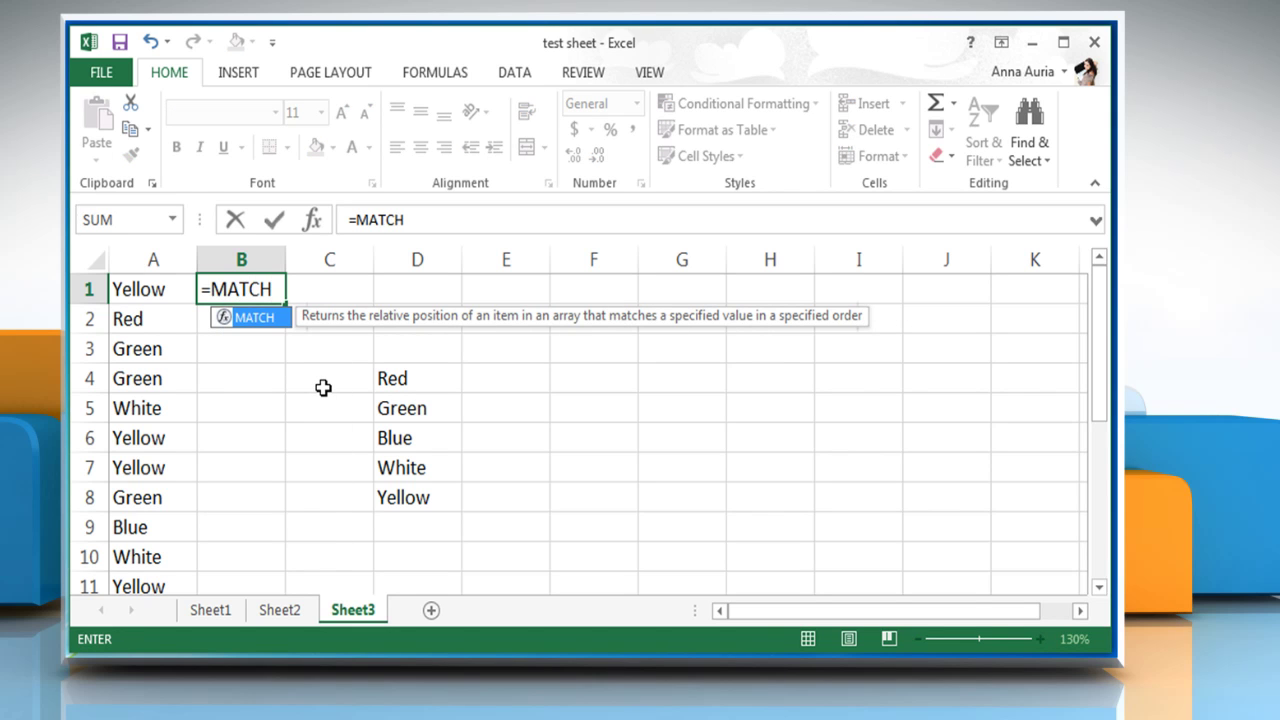
type("(")
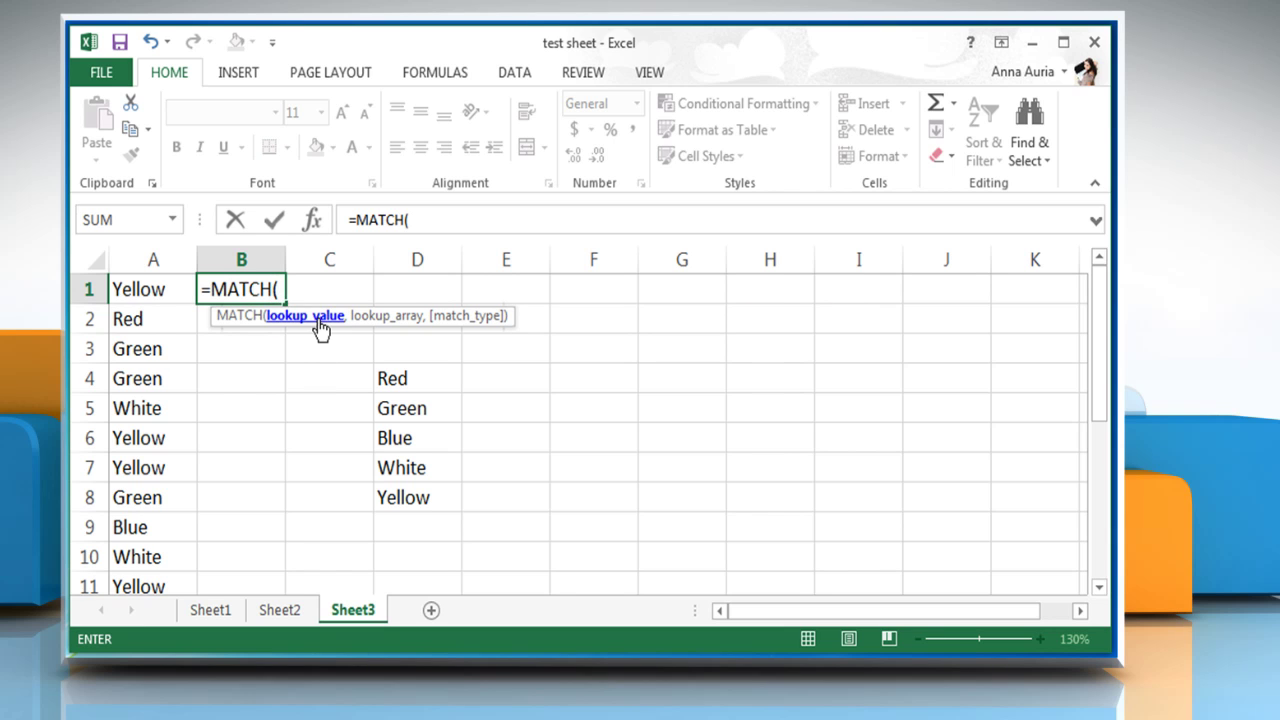
left_click(162, 289)
type(",")
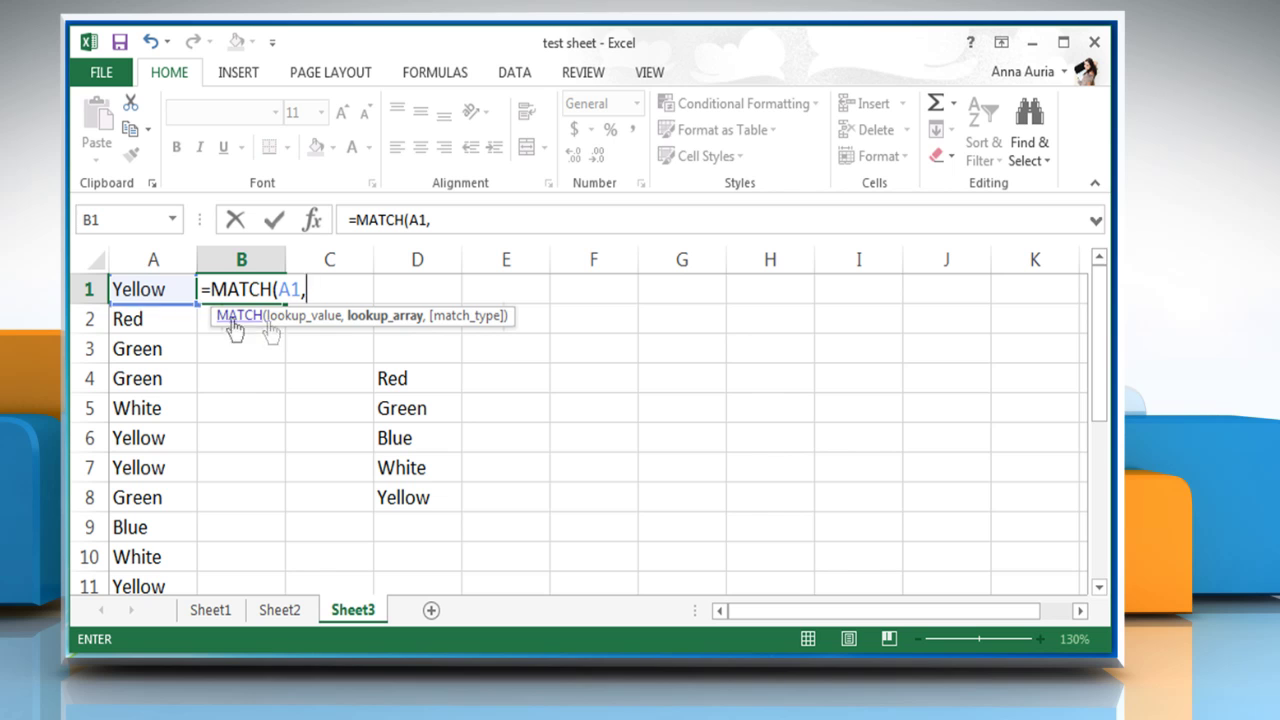
left_click_drag(426, 376, 423, 500)
left_click(306, 289)
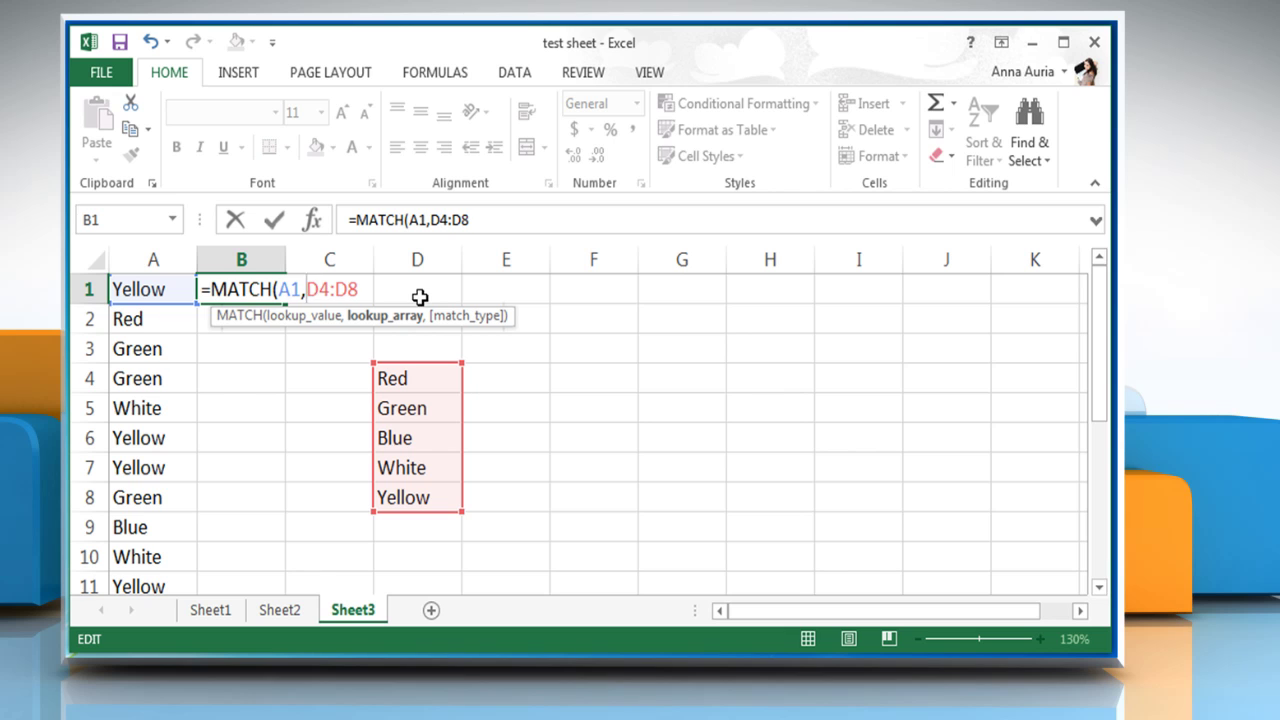
type("$")
key("Right")
type("$")
key("Right")
key("Right")
key("Right")
type("$")
key("Right")
type("$")
key("Right")
type(",")
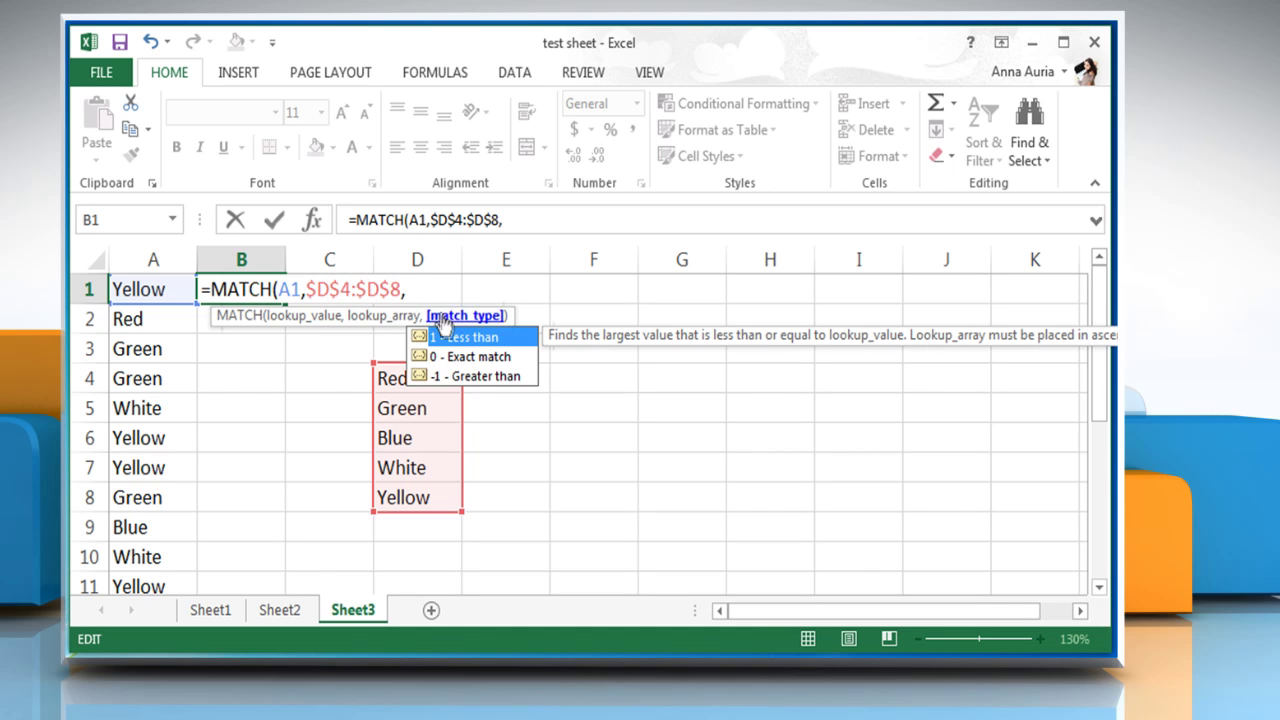
type("0)")
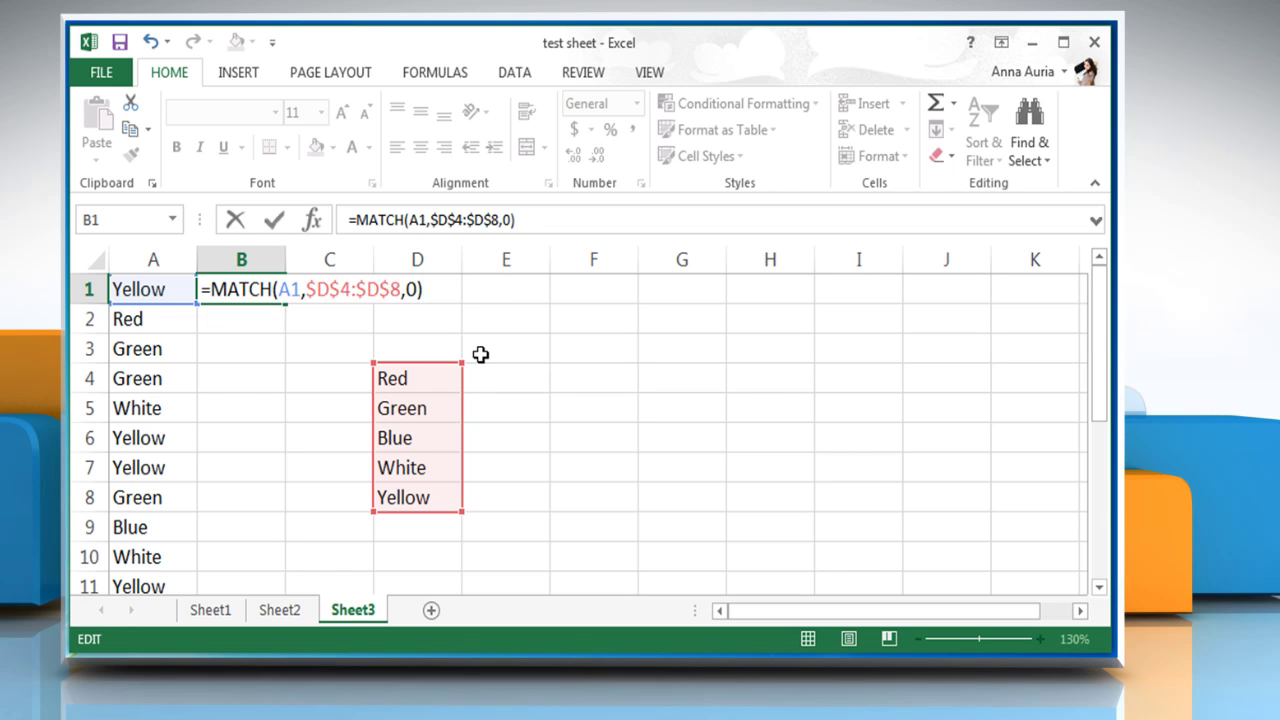
key("Return")
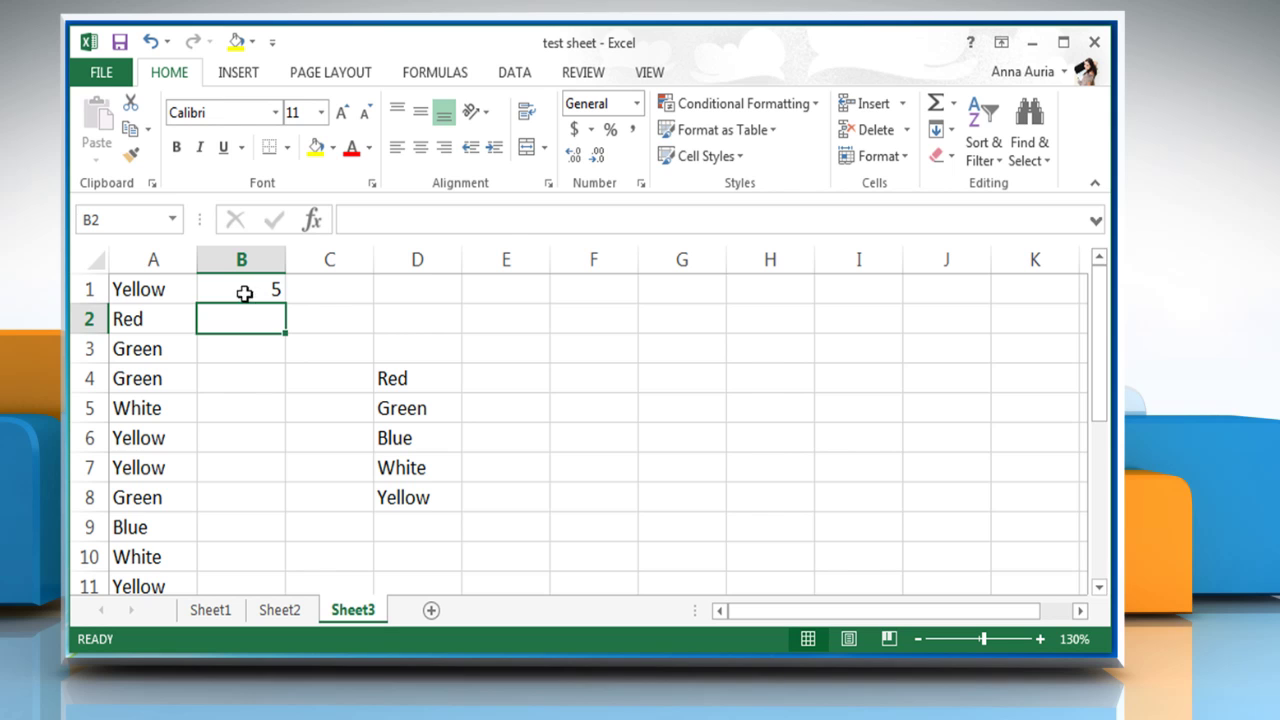
Step: Fill the MATCH formula down to B11 for every colour
left_click(243, 289)
left_click_drag(285, 303, 259, 591)
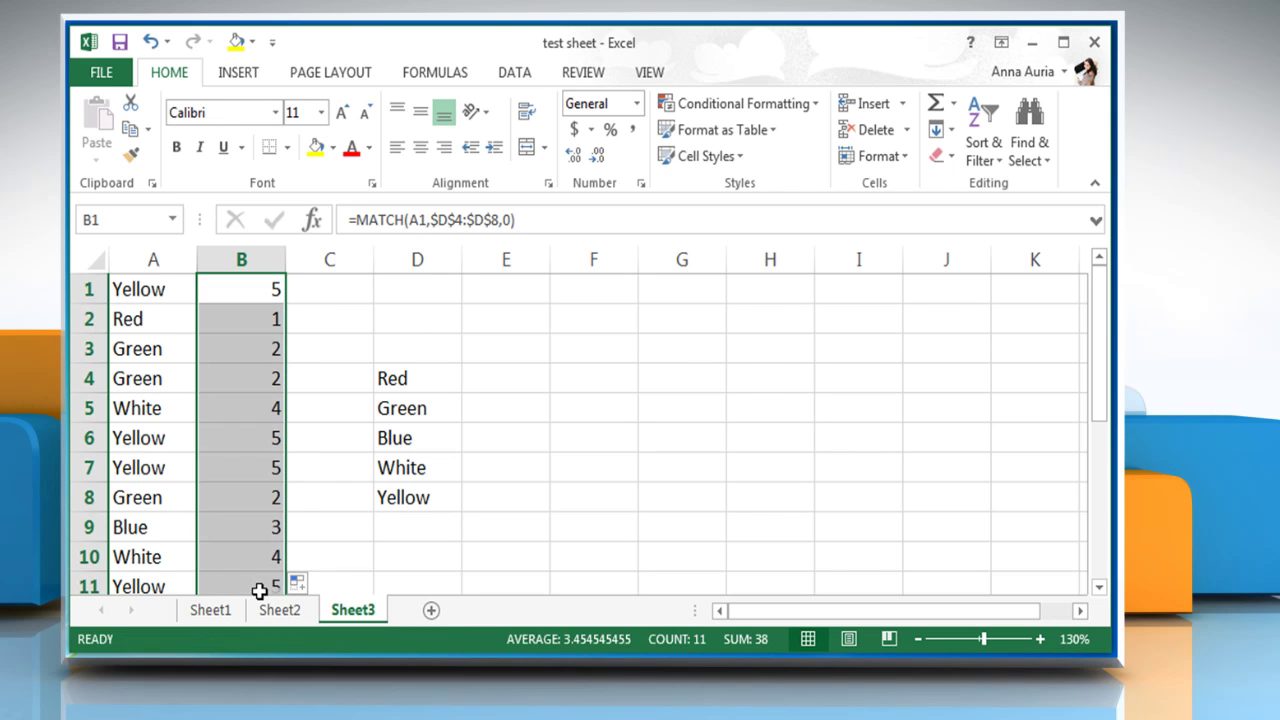
left_click(442, 559)
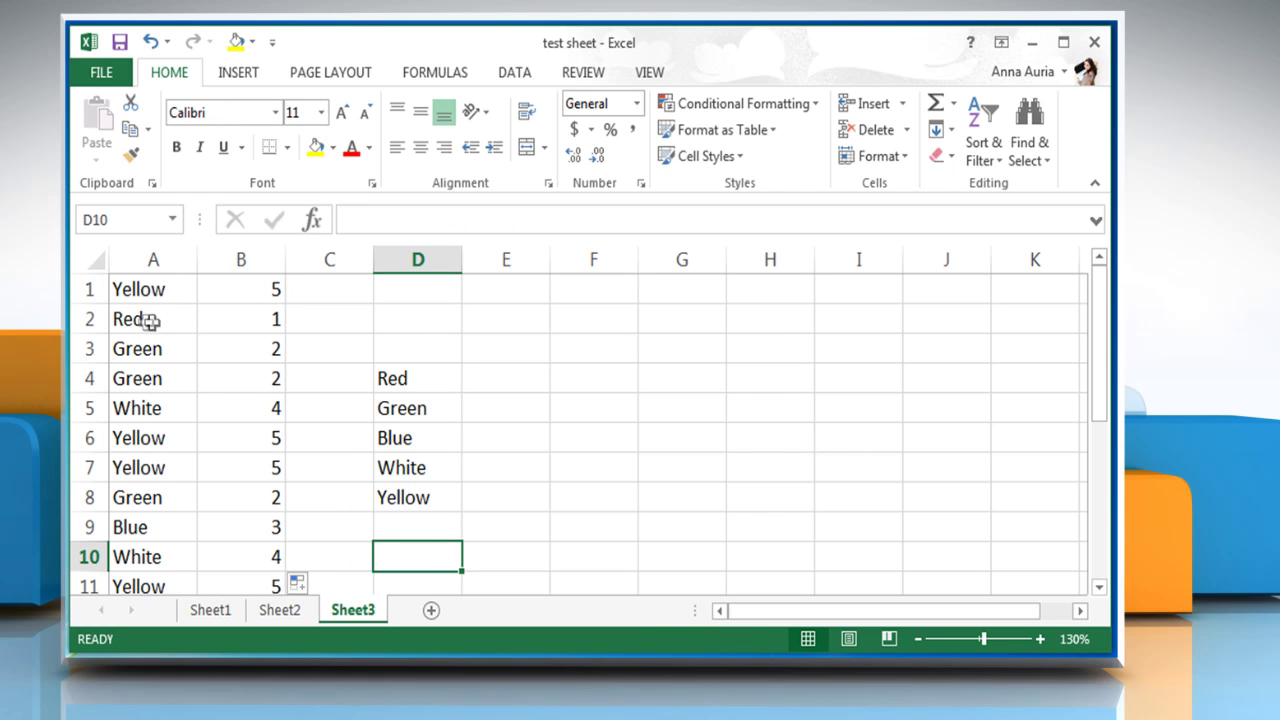